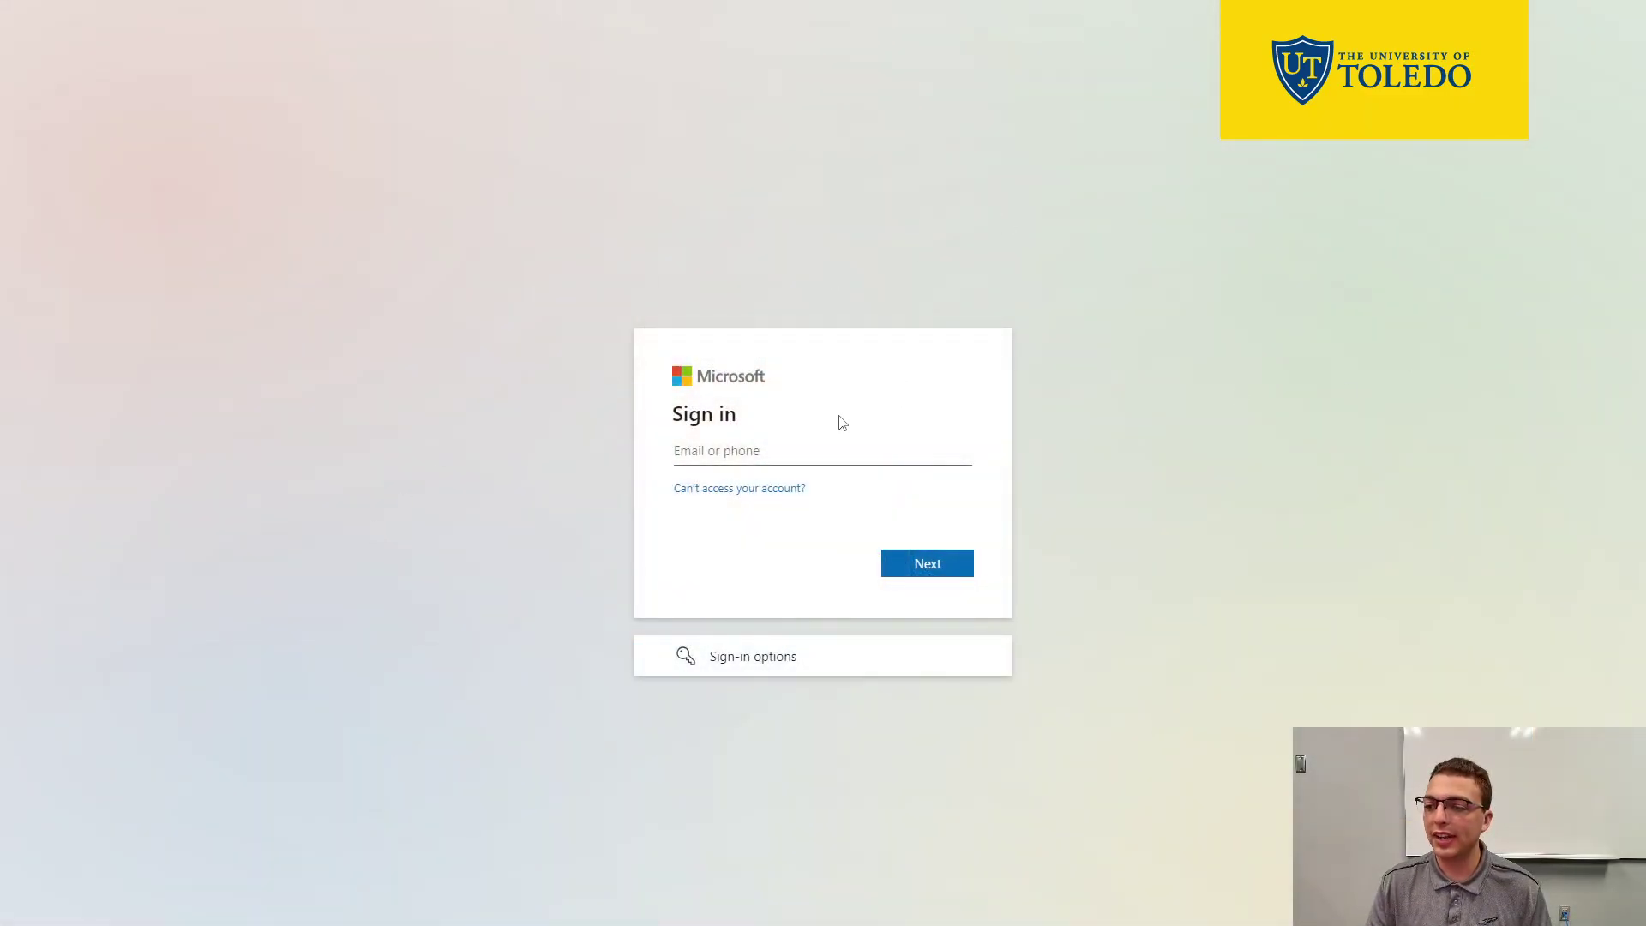
# Step: Enter the university e-mail address and continue to the University of Toledo sign-in page
pyautogui.click(730, 443)
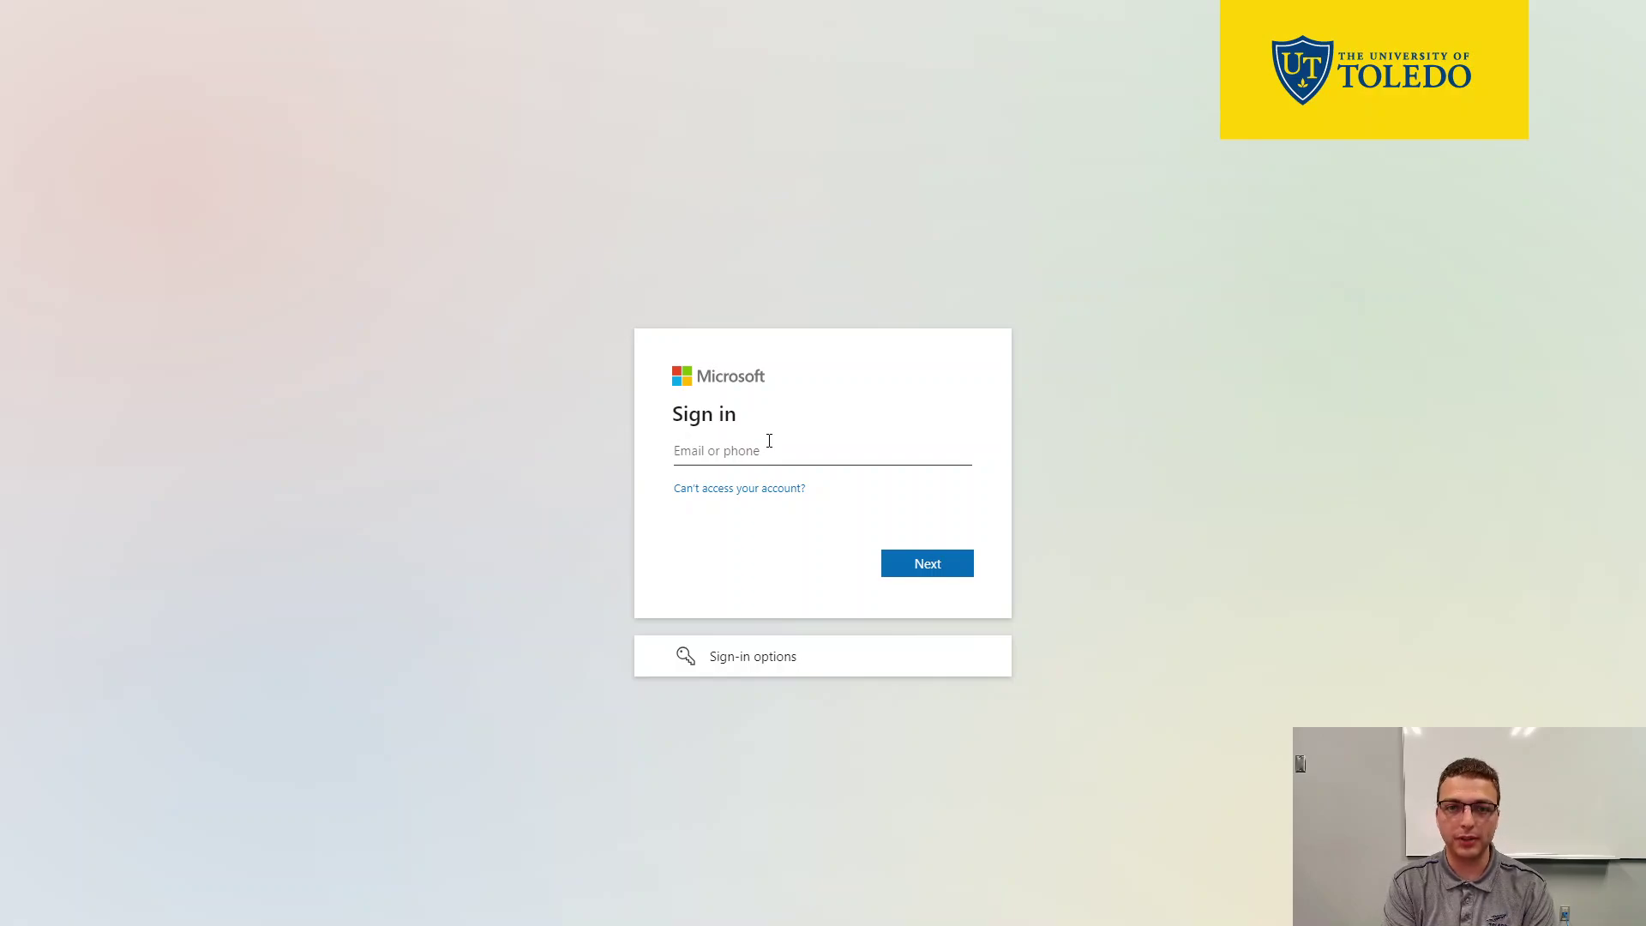
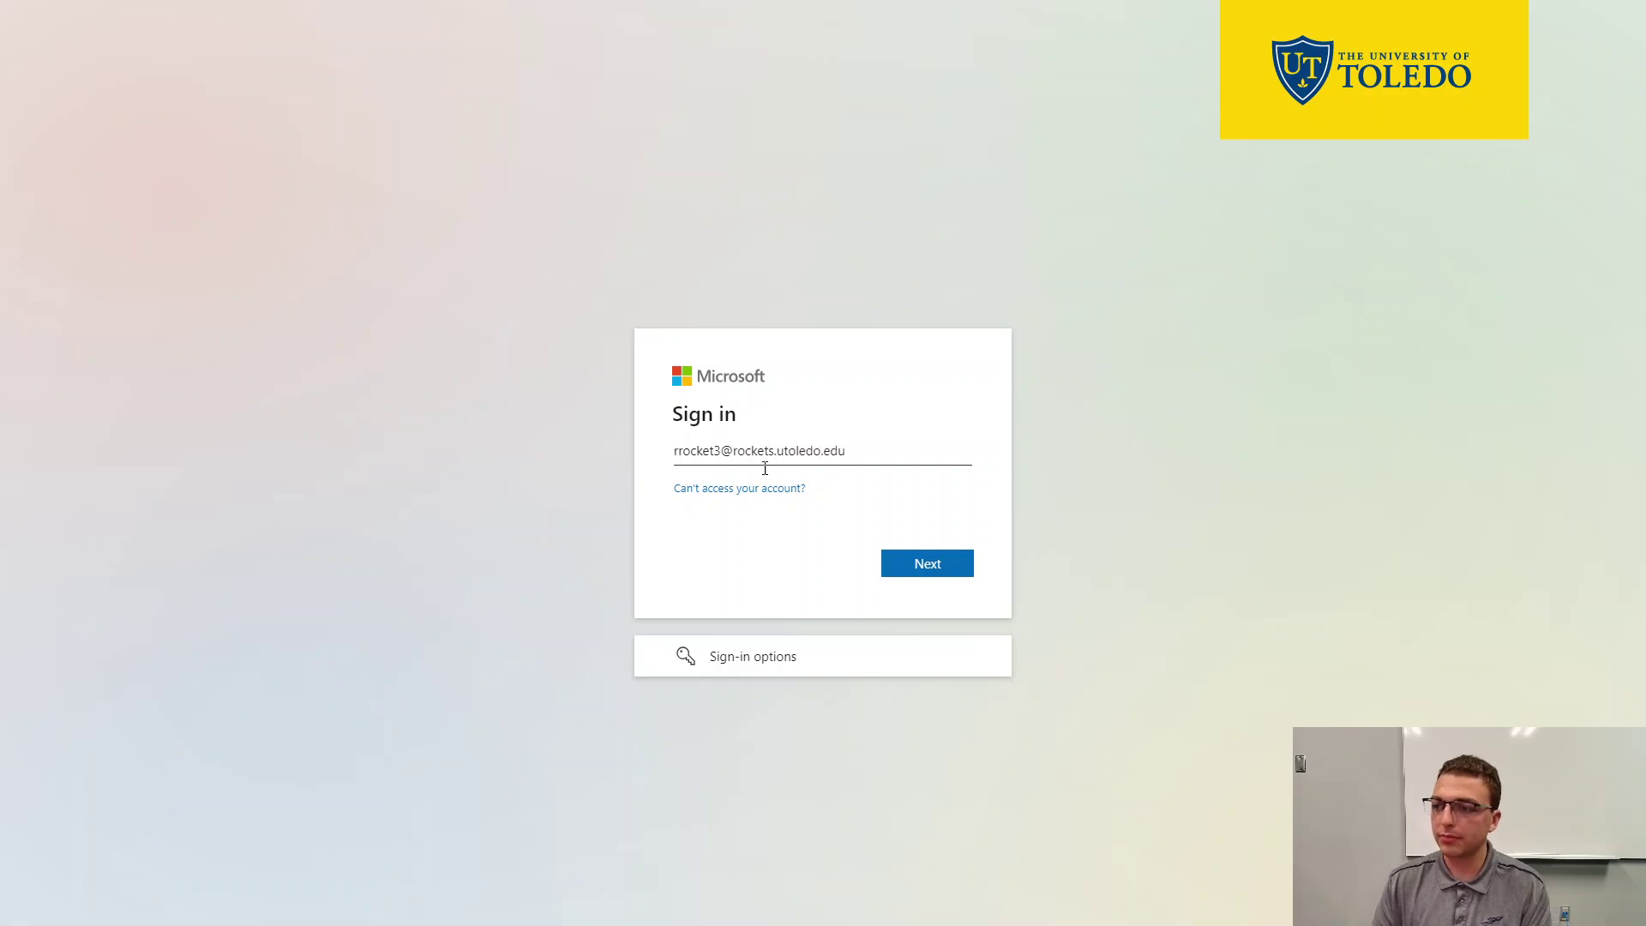
pyautogui.click(956, 571)
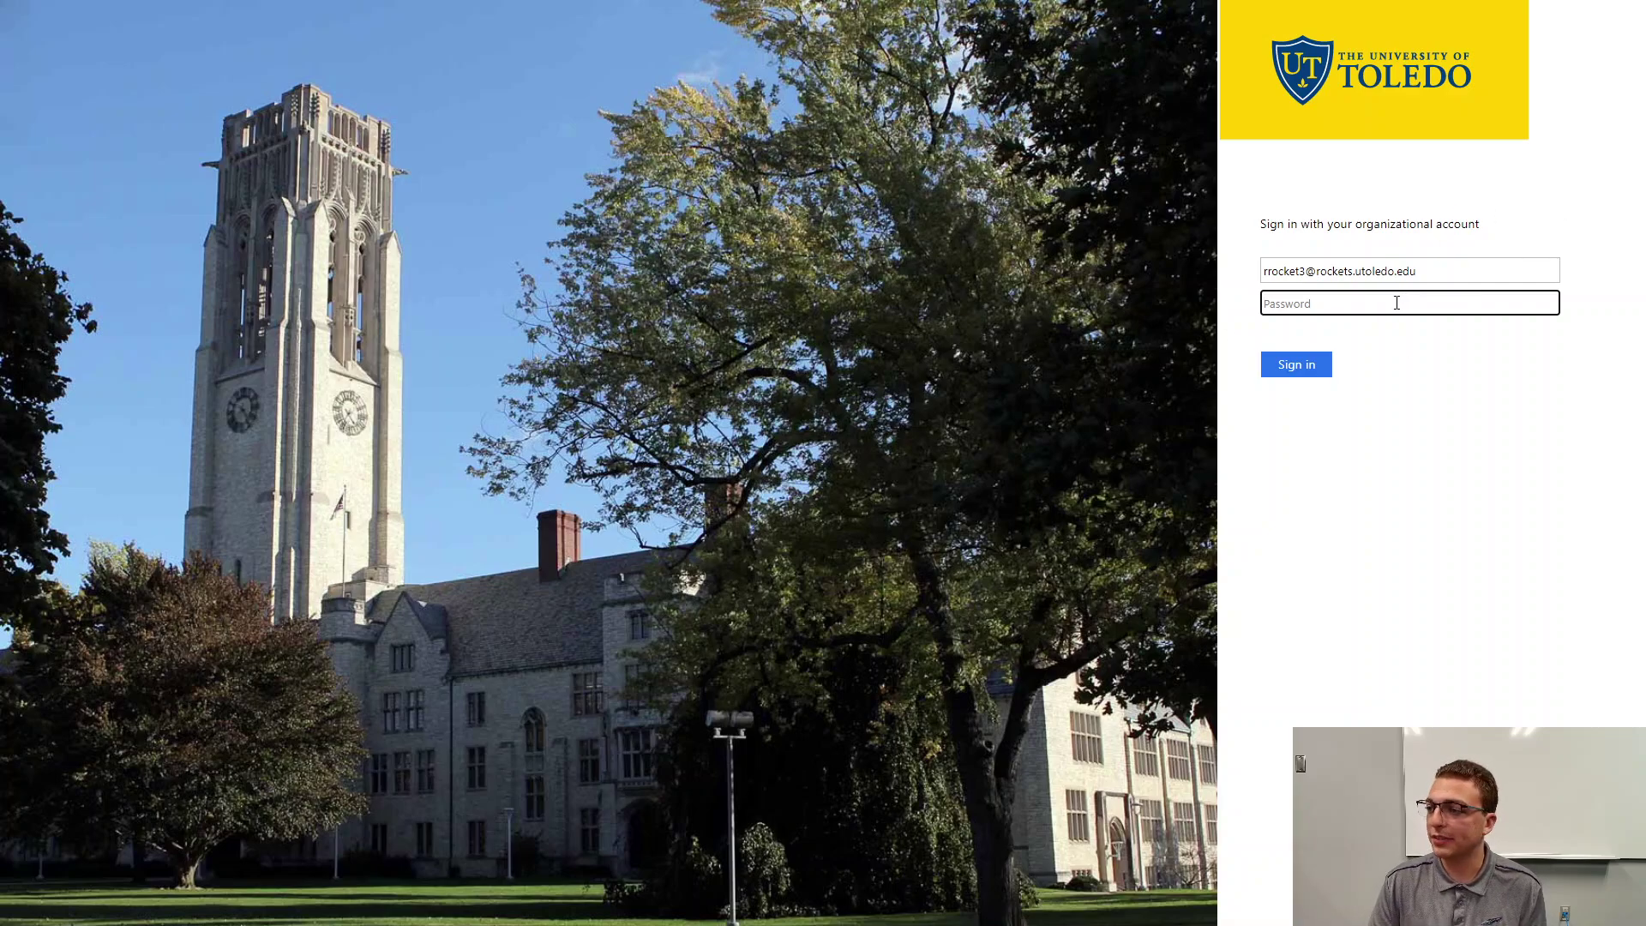
# Step: Enter the account password and submit it to sign in
pyautogui.write('••••••••')
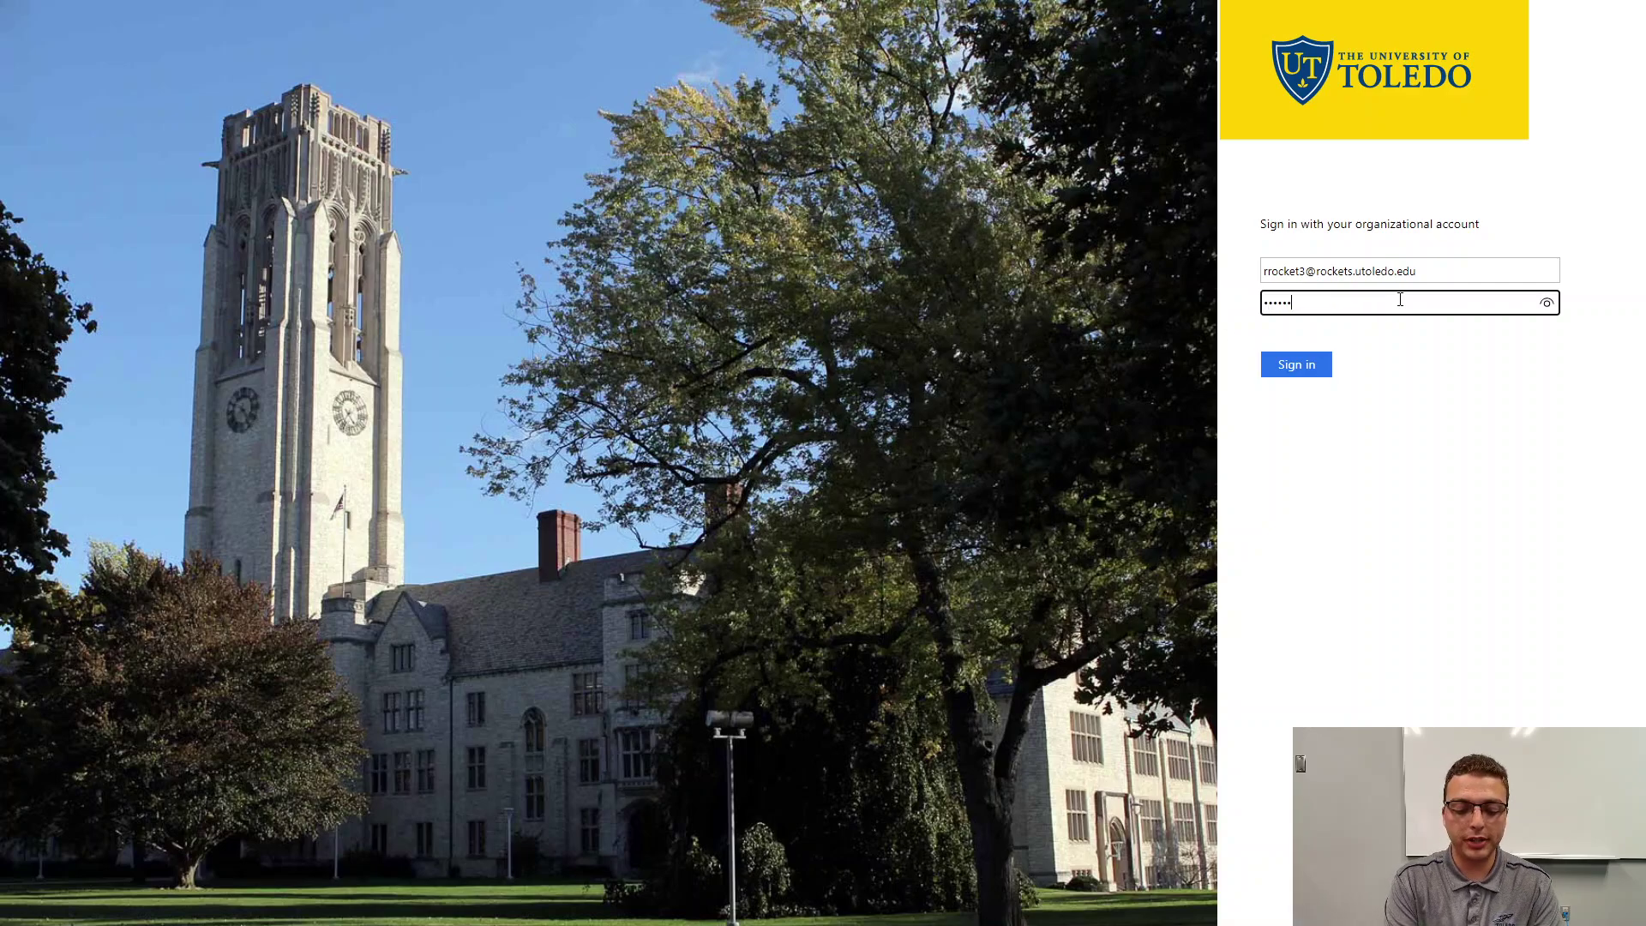
pyautogui.write('•••')
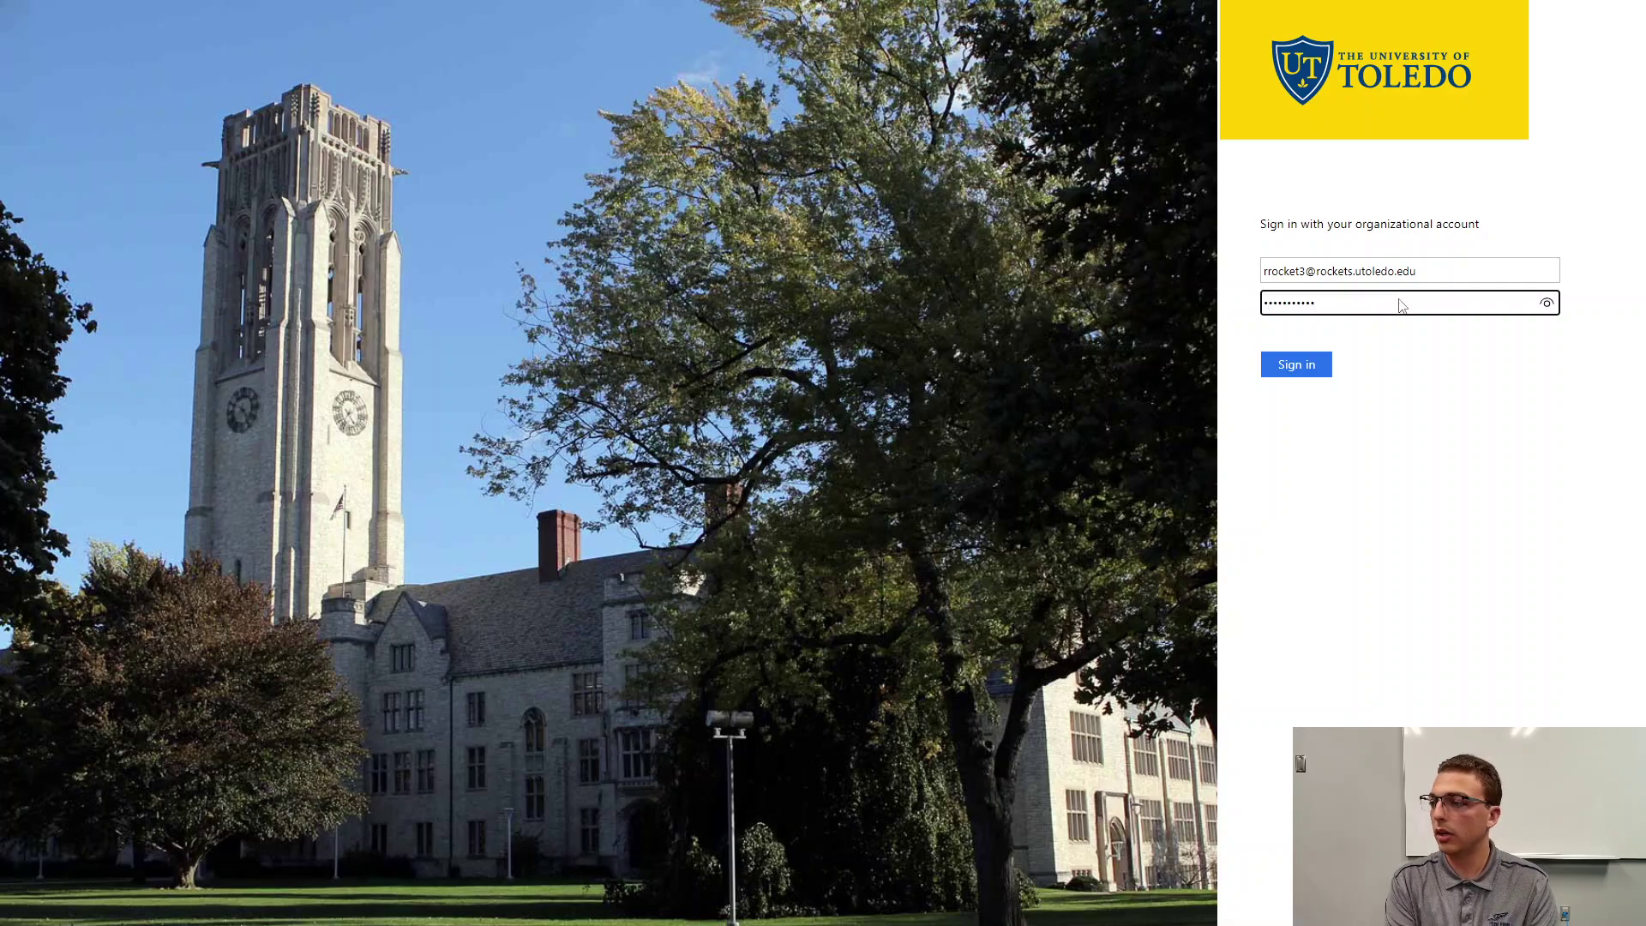
pyautogui.press('Return')
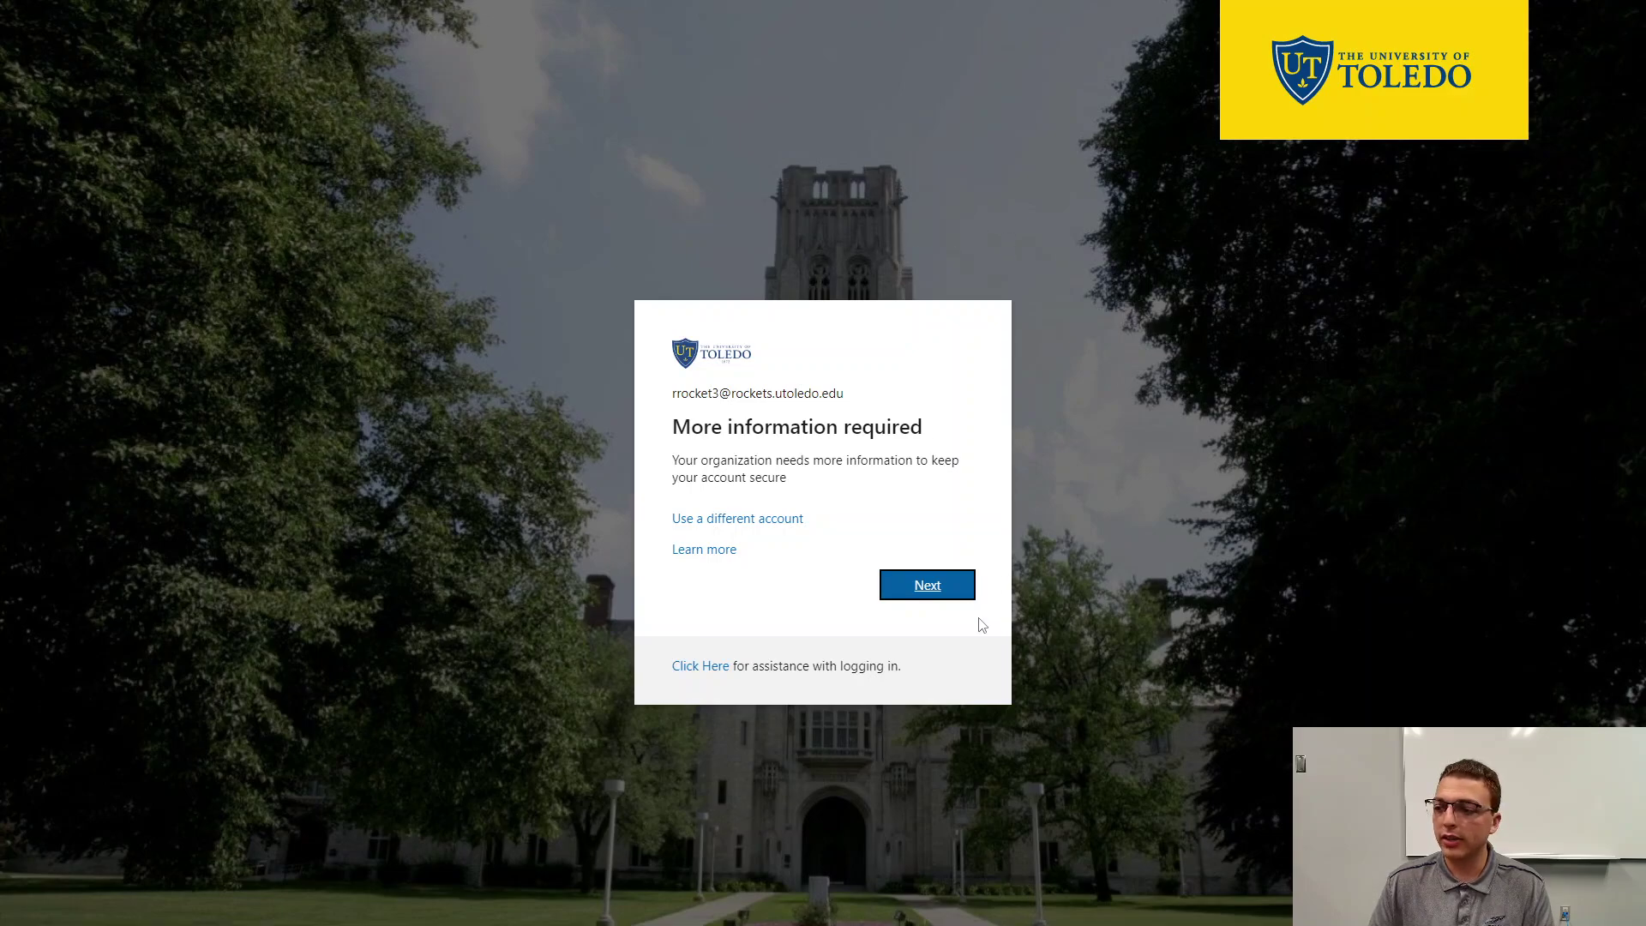
# Step: Continue past the More information required notice to the Authenticator app setup
pyautogui.click(946, 598)
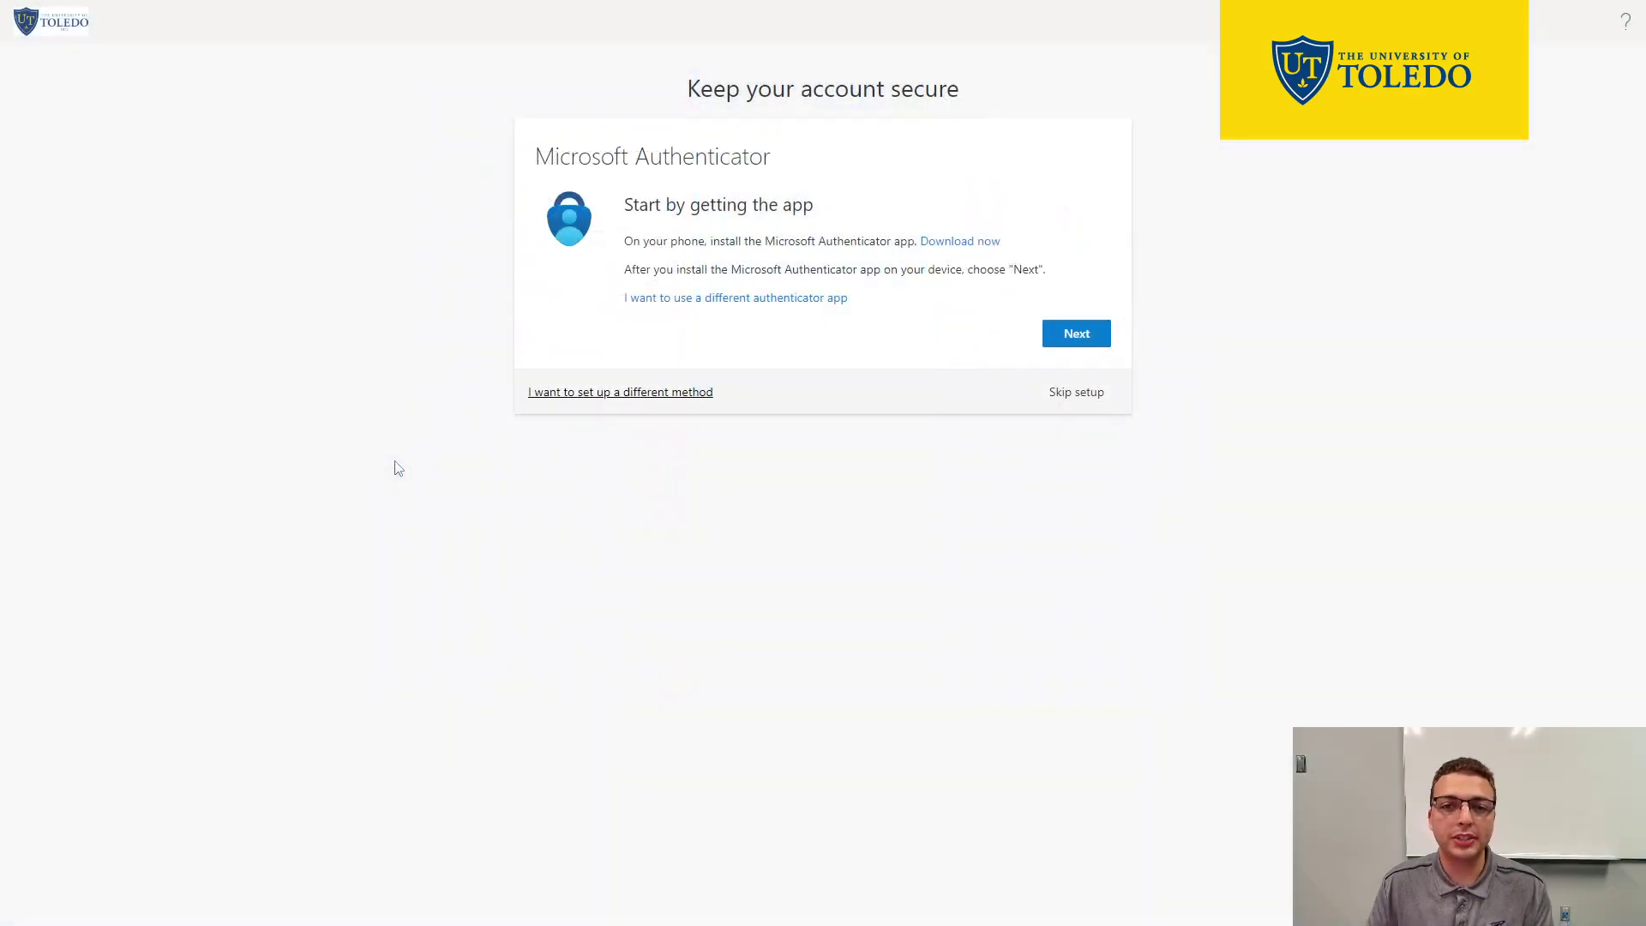
# Step: Step through the Authenticator app setup and confirm the QR code was scanned
pyautogui.click(1074, 334)
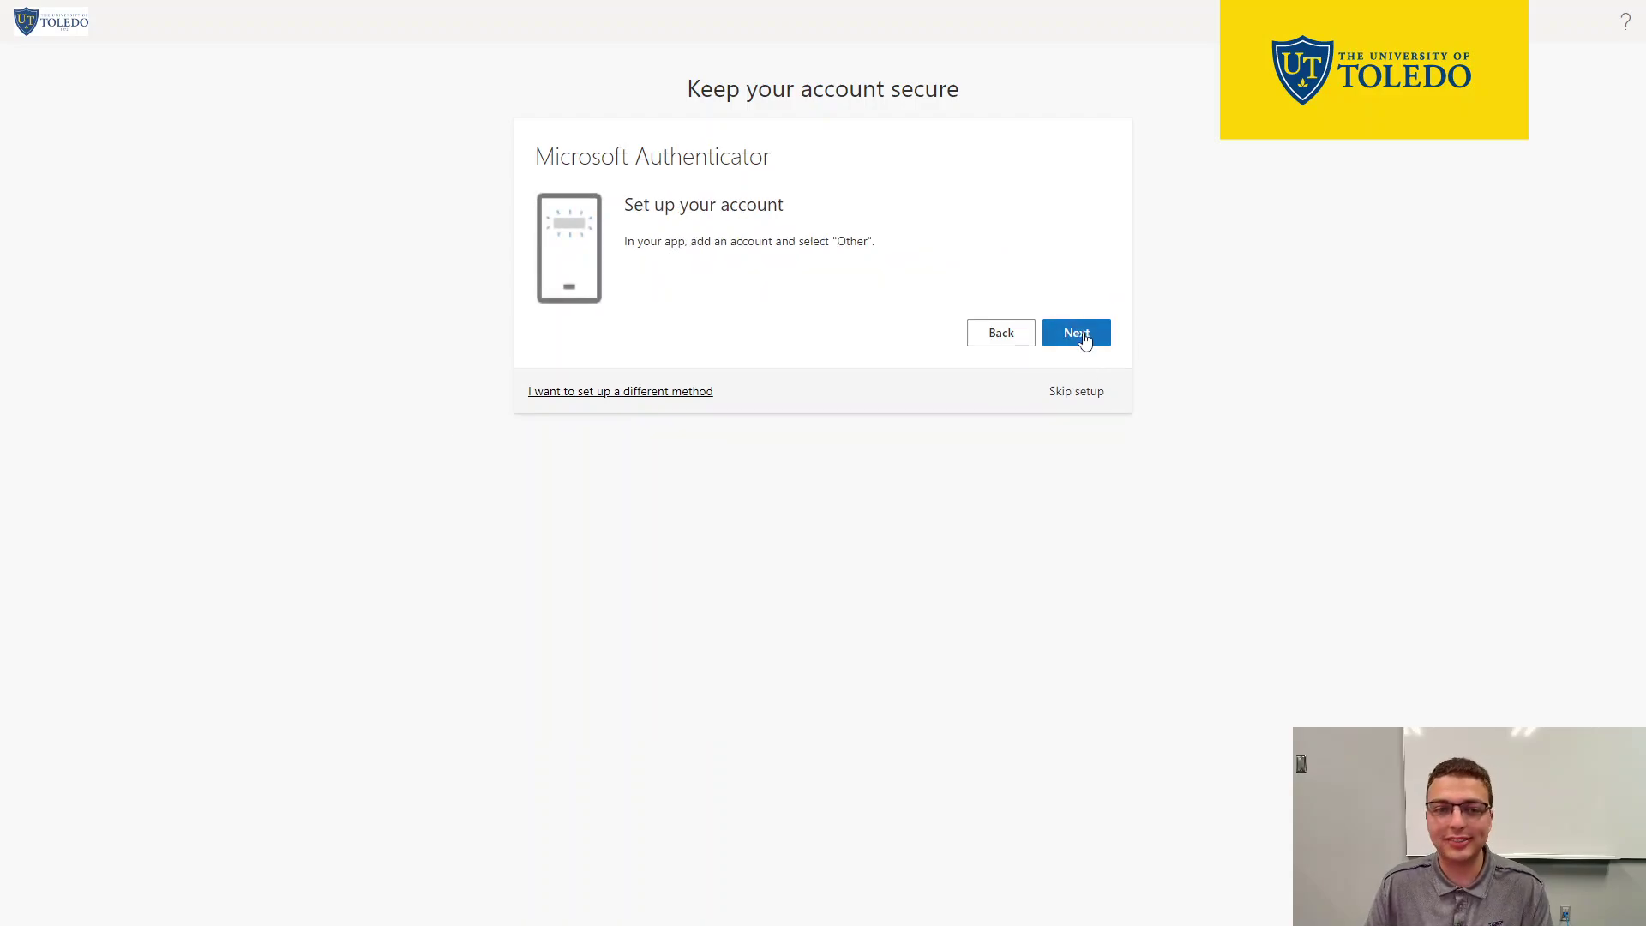
pyautogui.click(1085, 336)
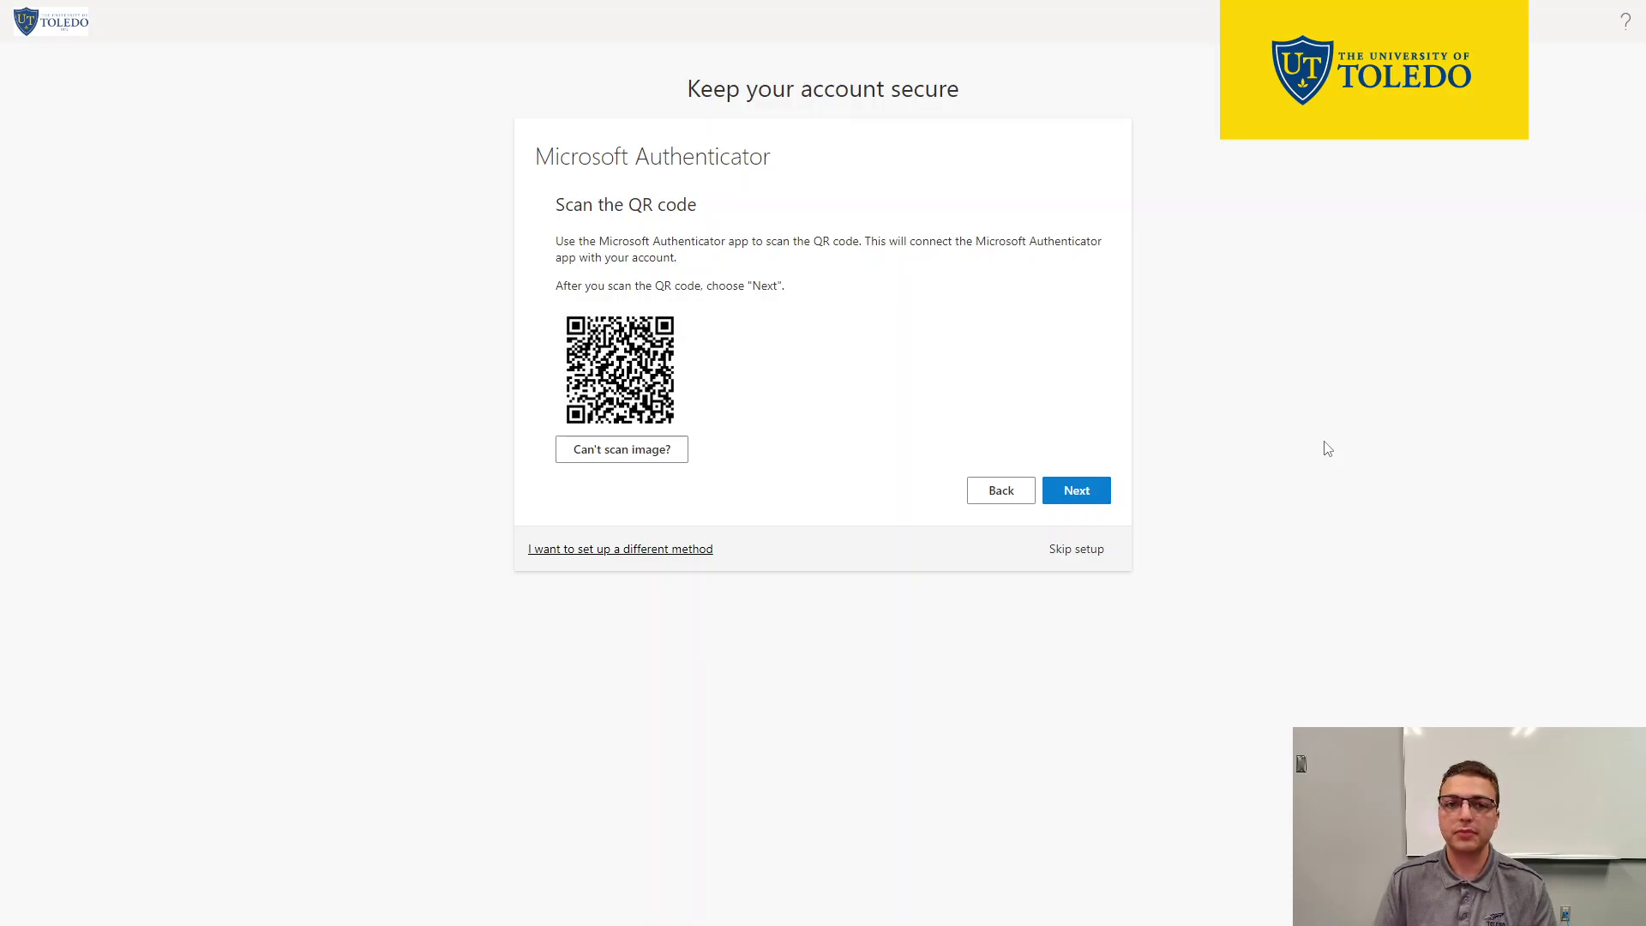
pyautogui.click(1069, 497)
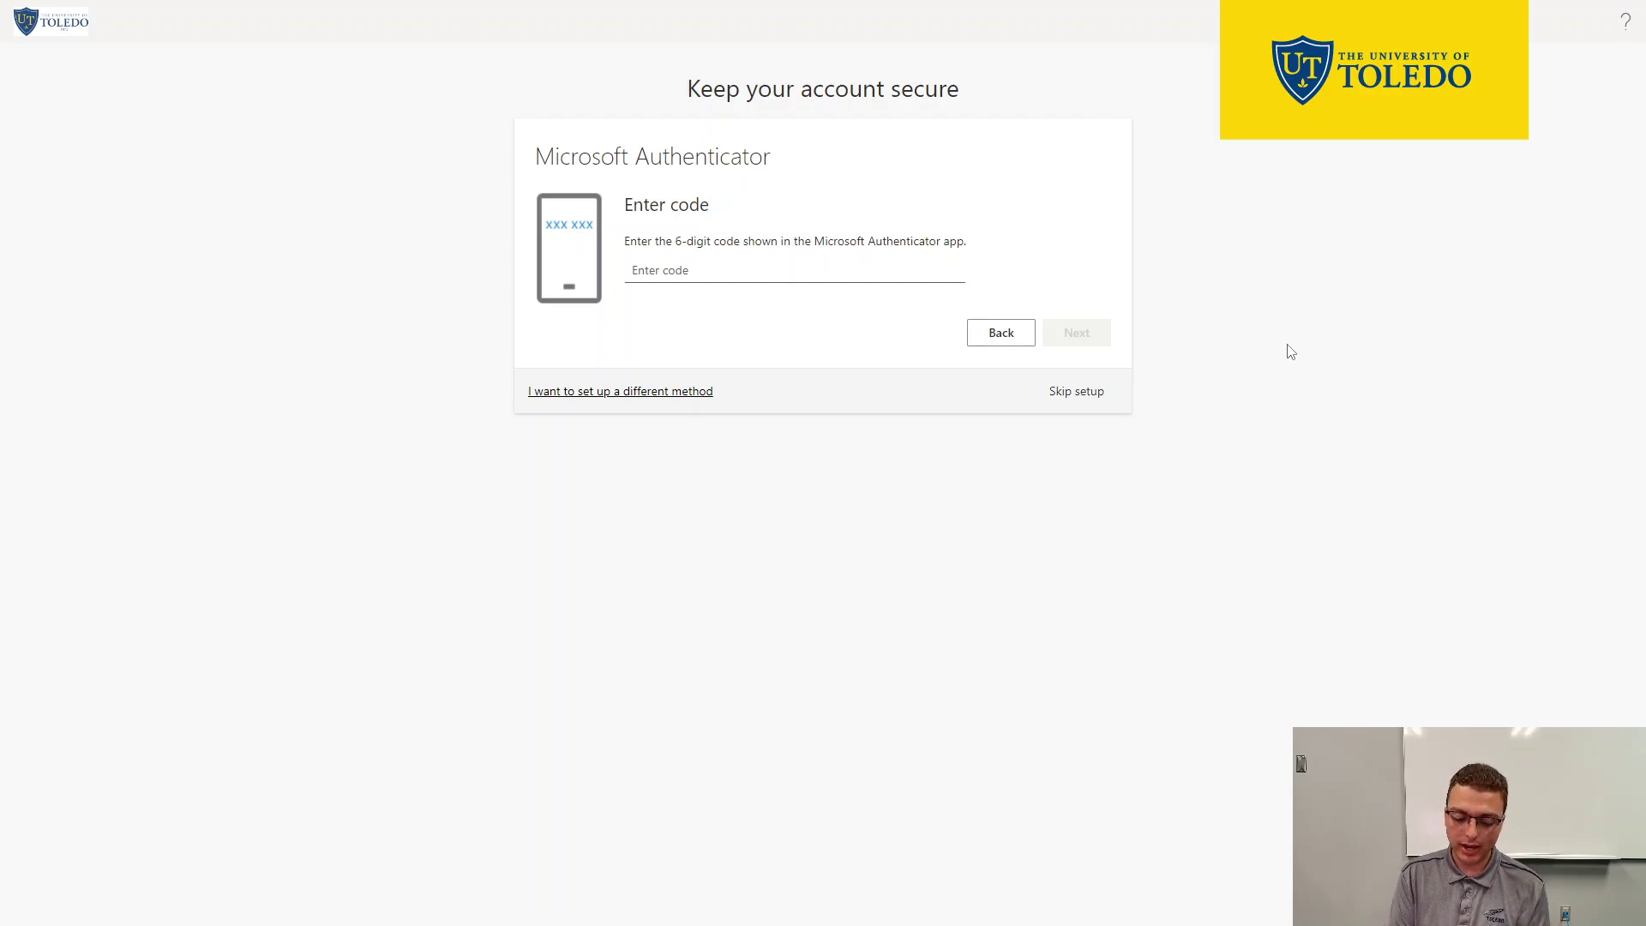
# Step: Verify the Authenticator app with its 6-digit code and complete the security setup
pyautogui.click(829, 267)
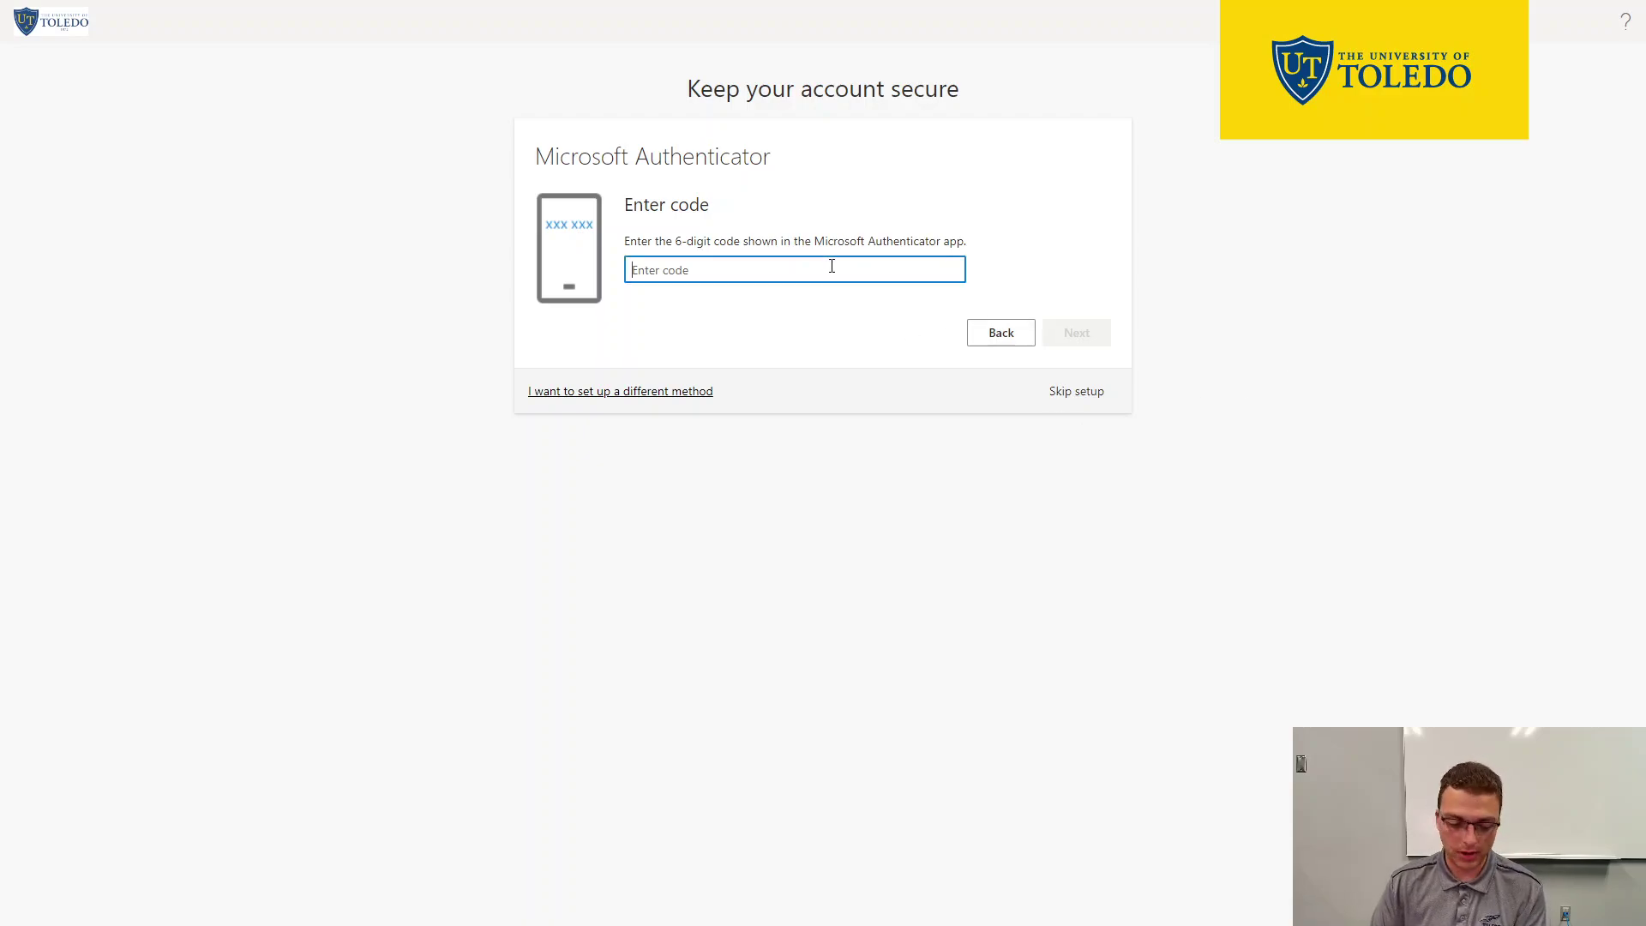
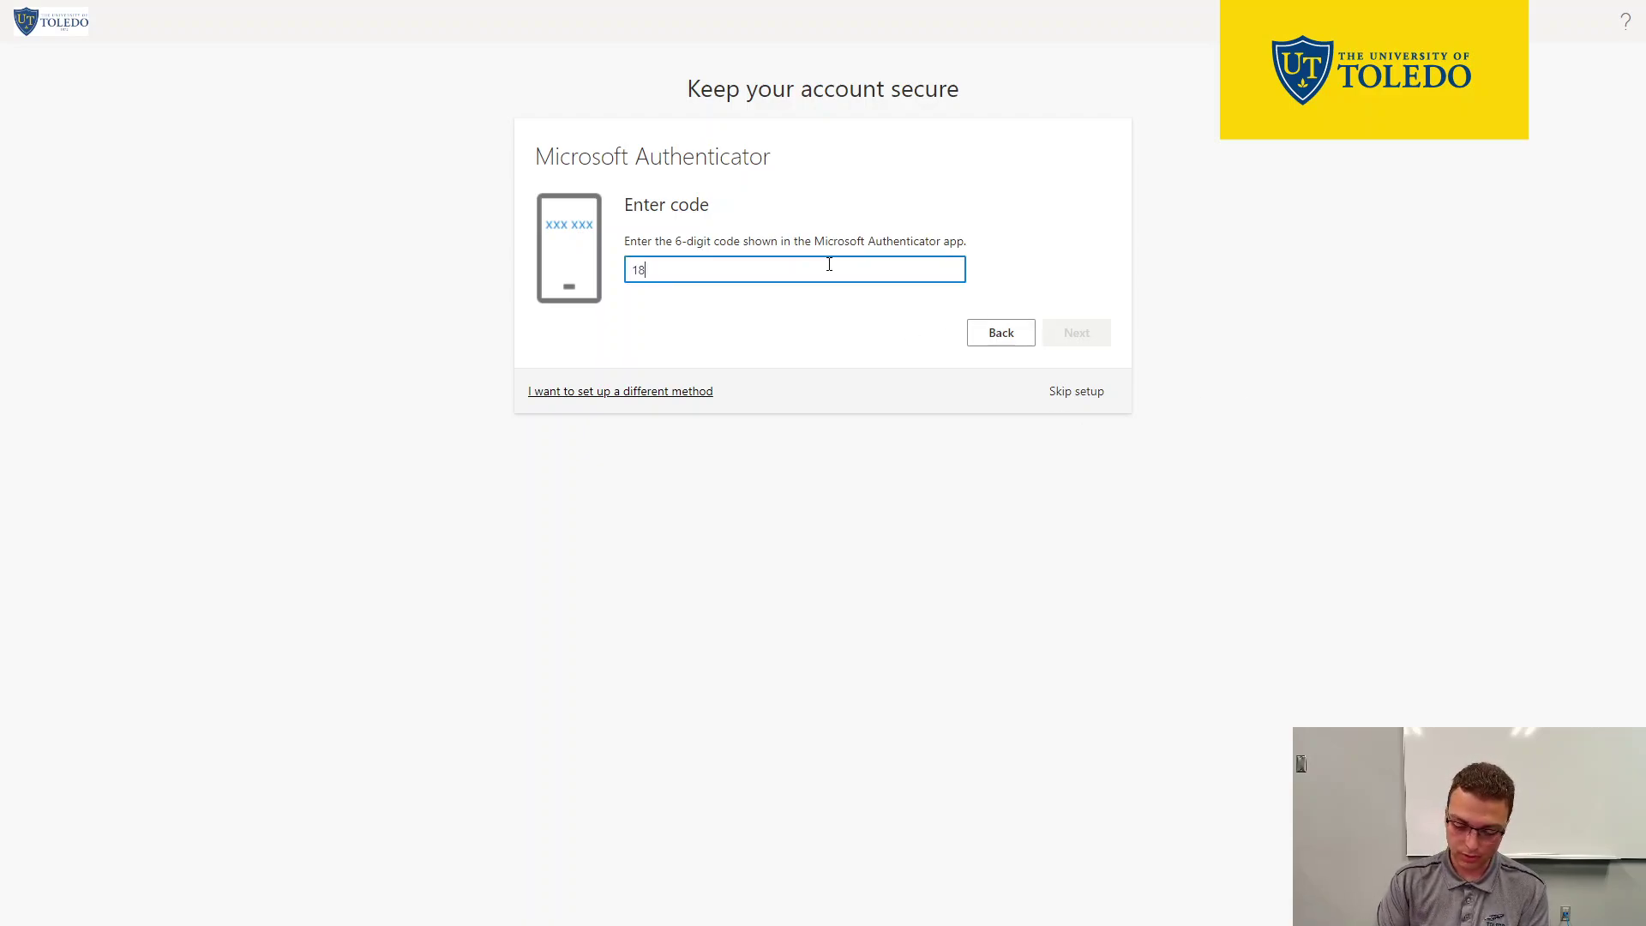
pyautogui.click(1192, 274)
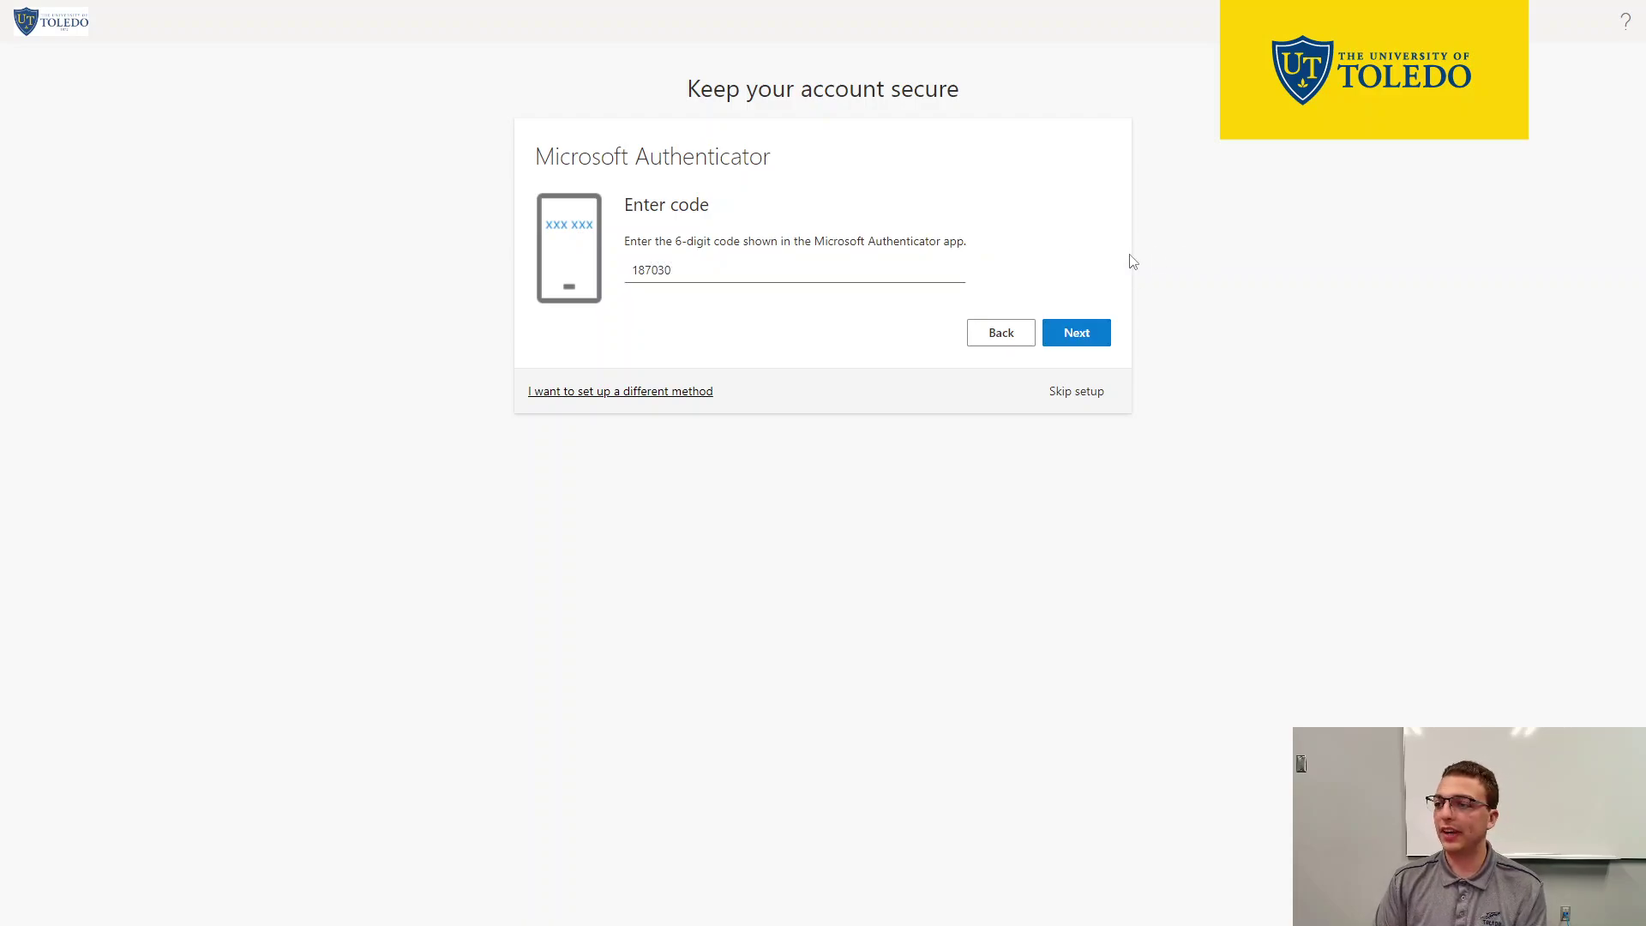
pyautogui.click(1072, 335)
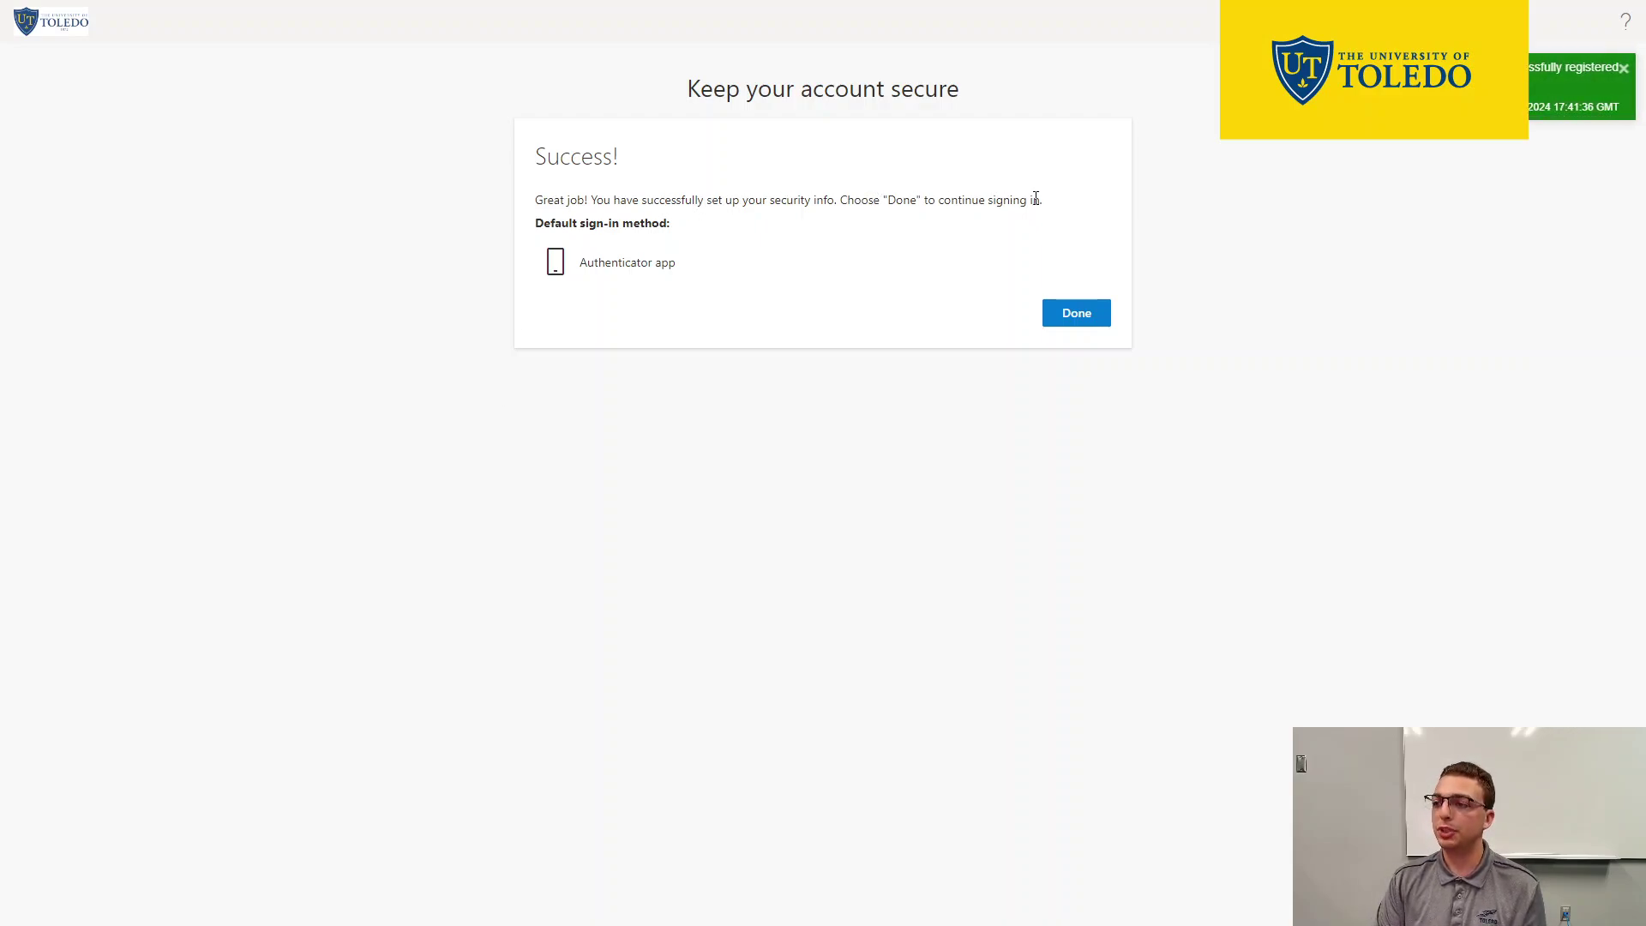
pyautogui.click(1078, 315)
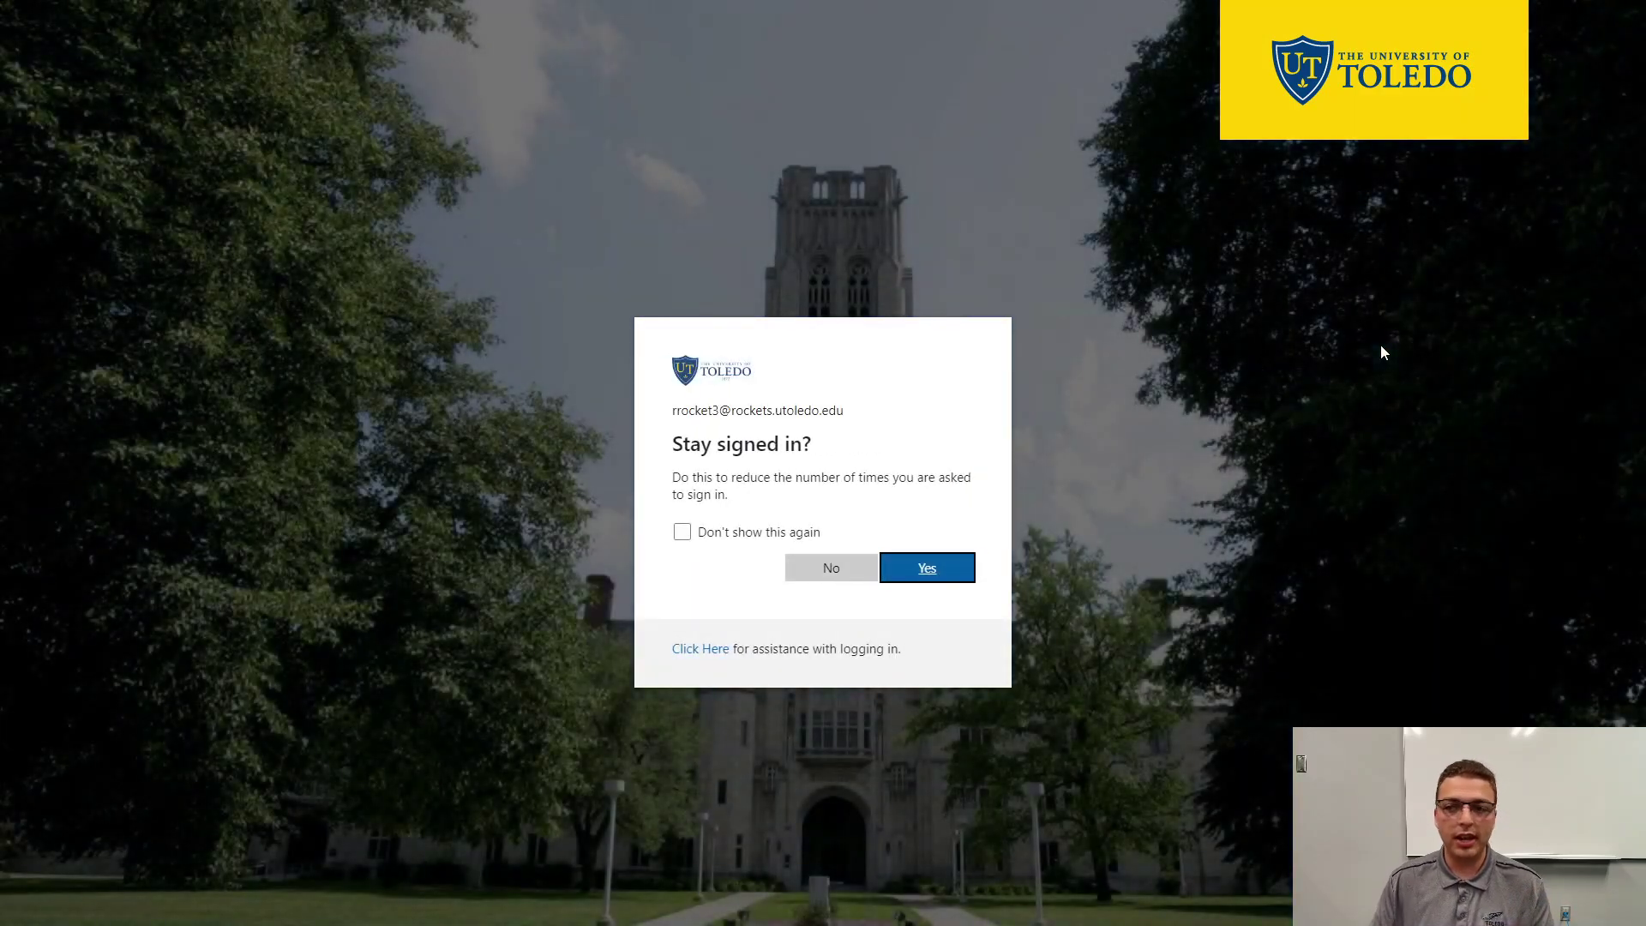
# Step: Stay signed in, then open Security info, confirming access with an authenticator code
pyautogui.click(929, 574)
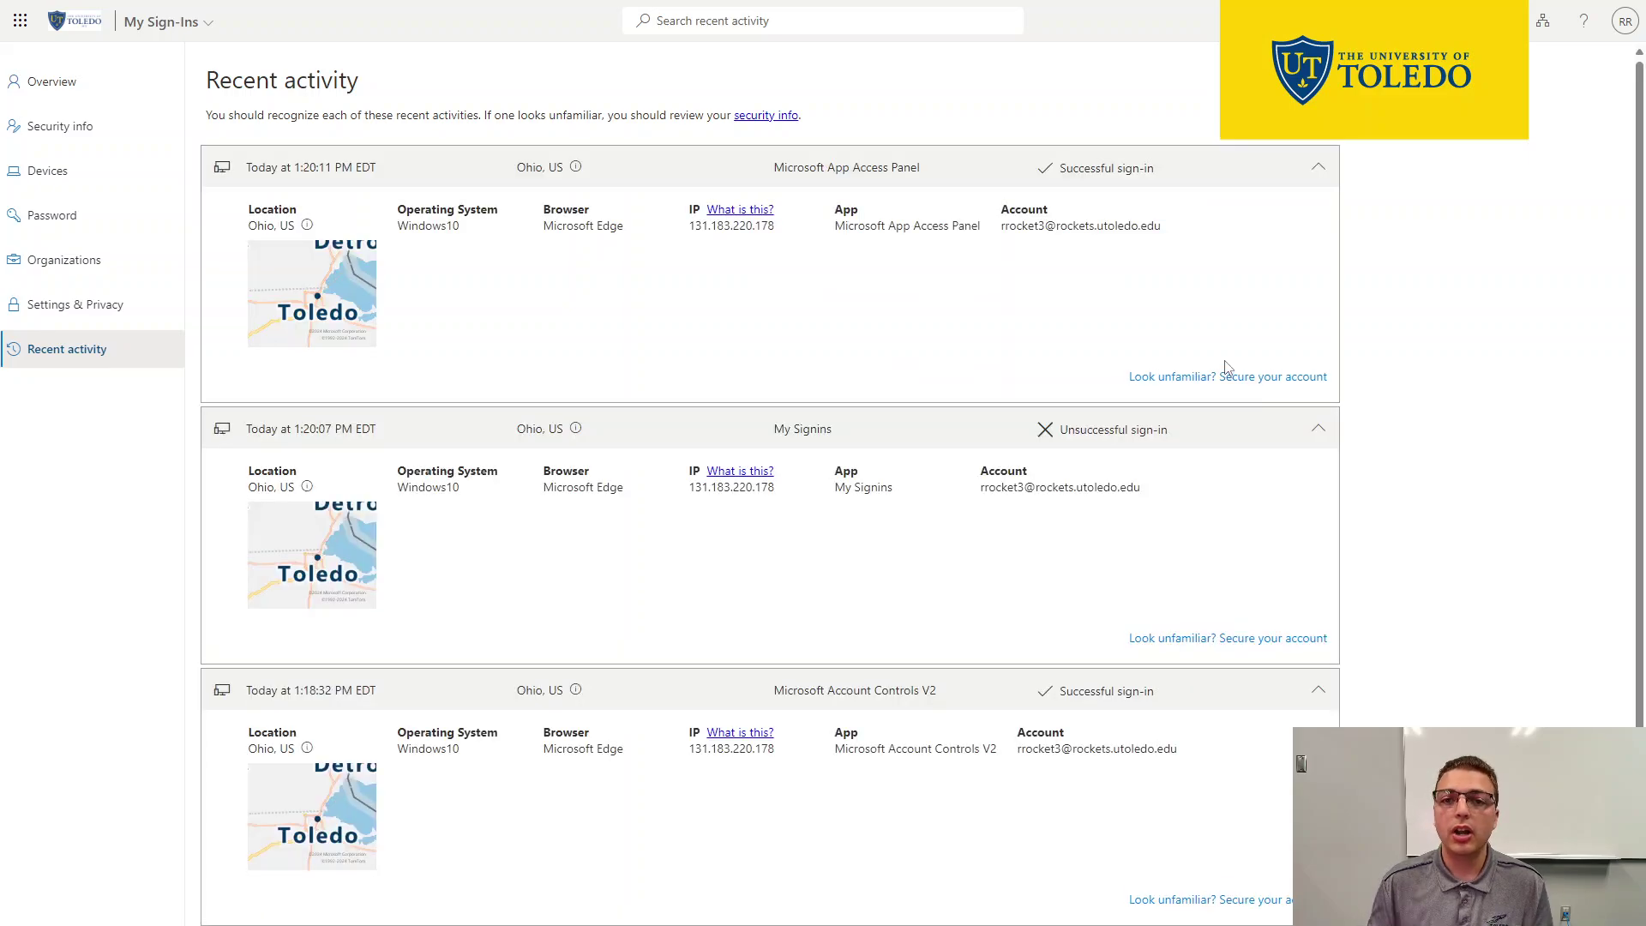
pyautogui.click(43, 133)
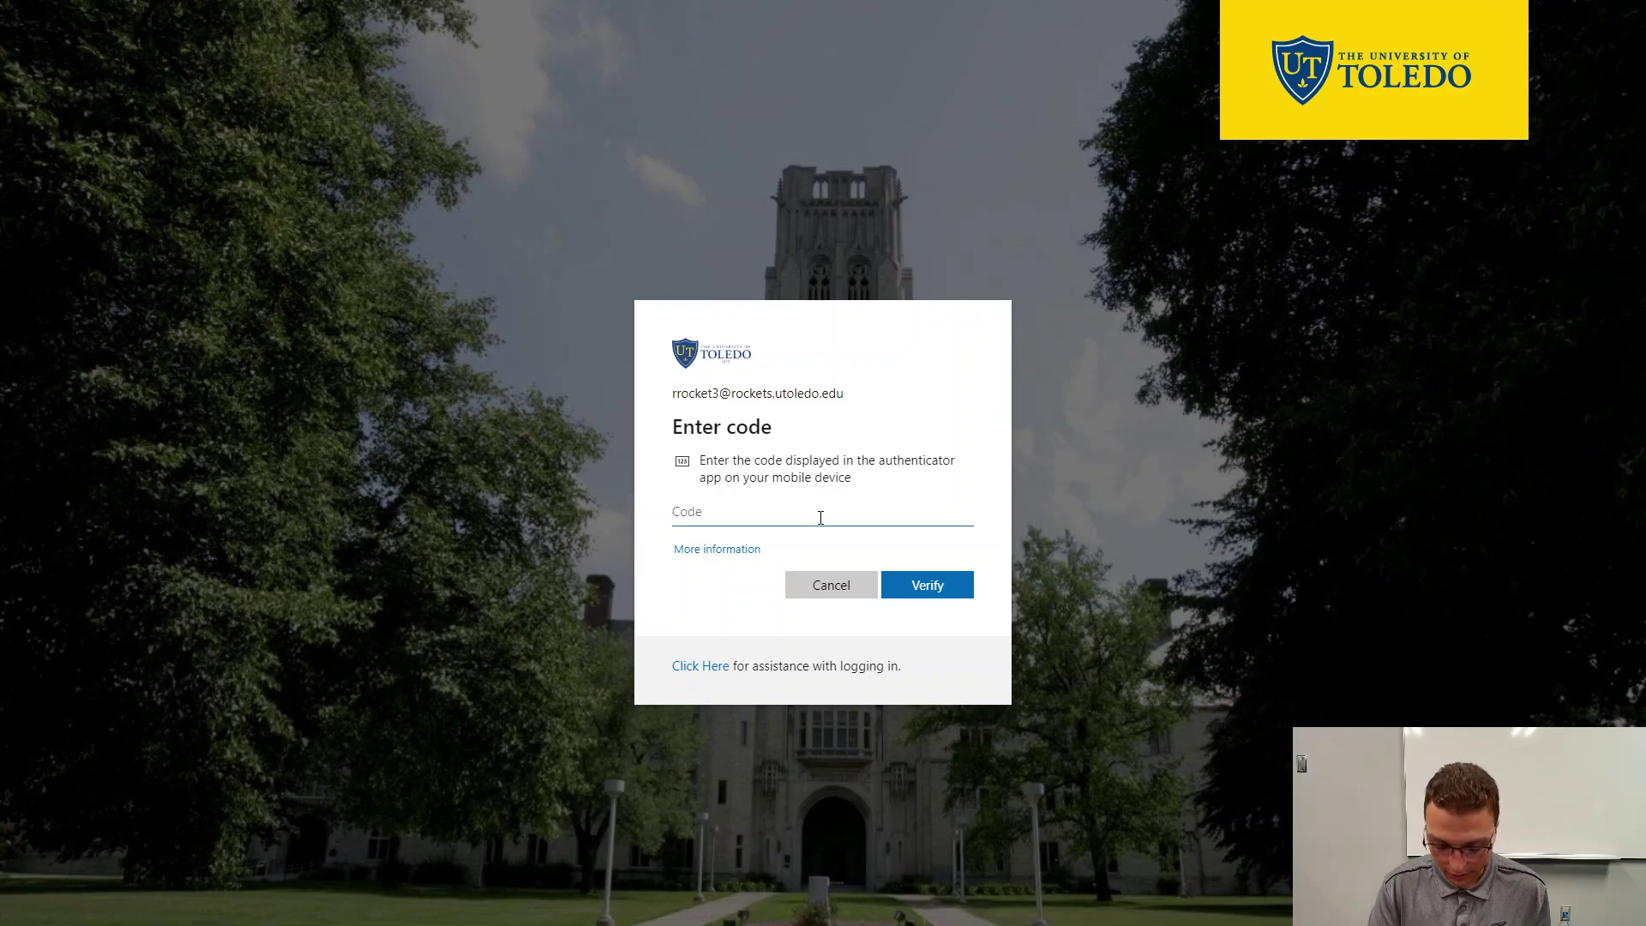
pyautogui.press('Return')
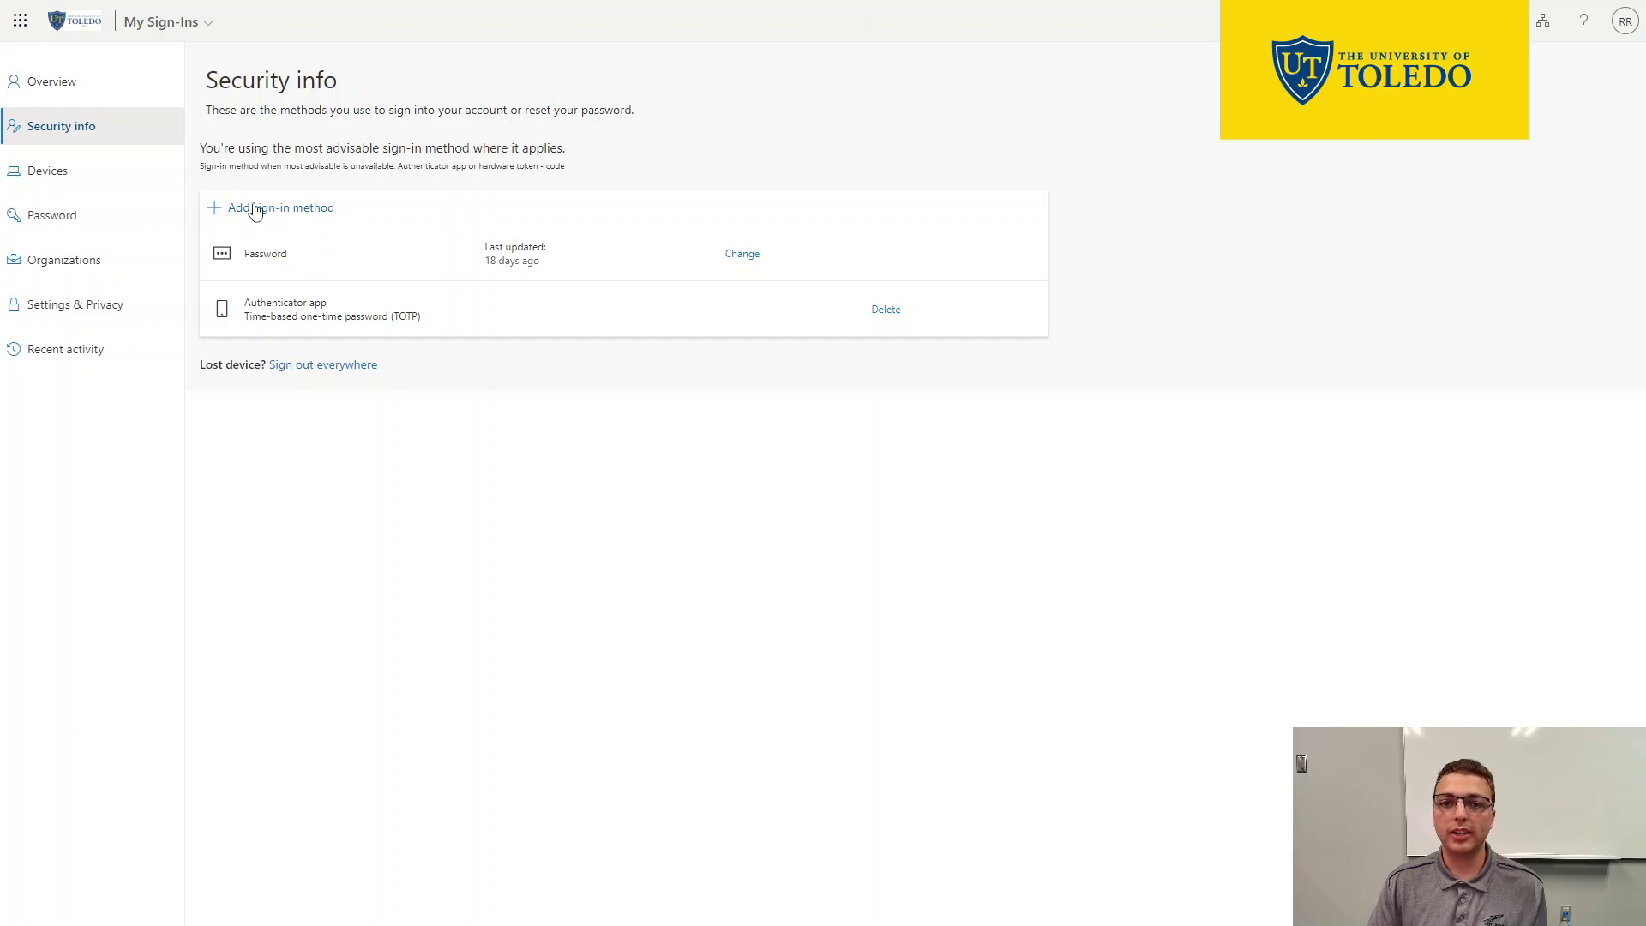
# Step: Add a Phone sign-in method with a United States number, verified by answering the call
pyautogui.click(264, 208)
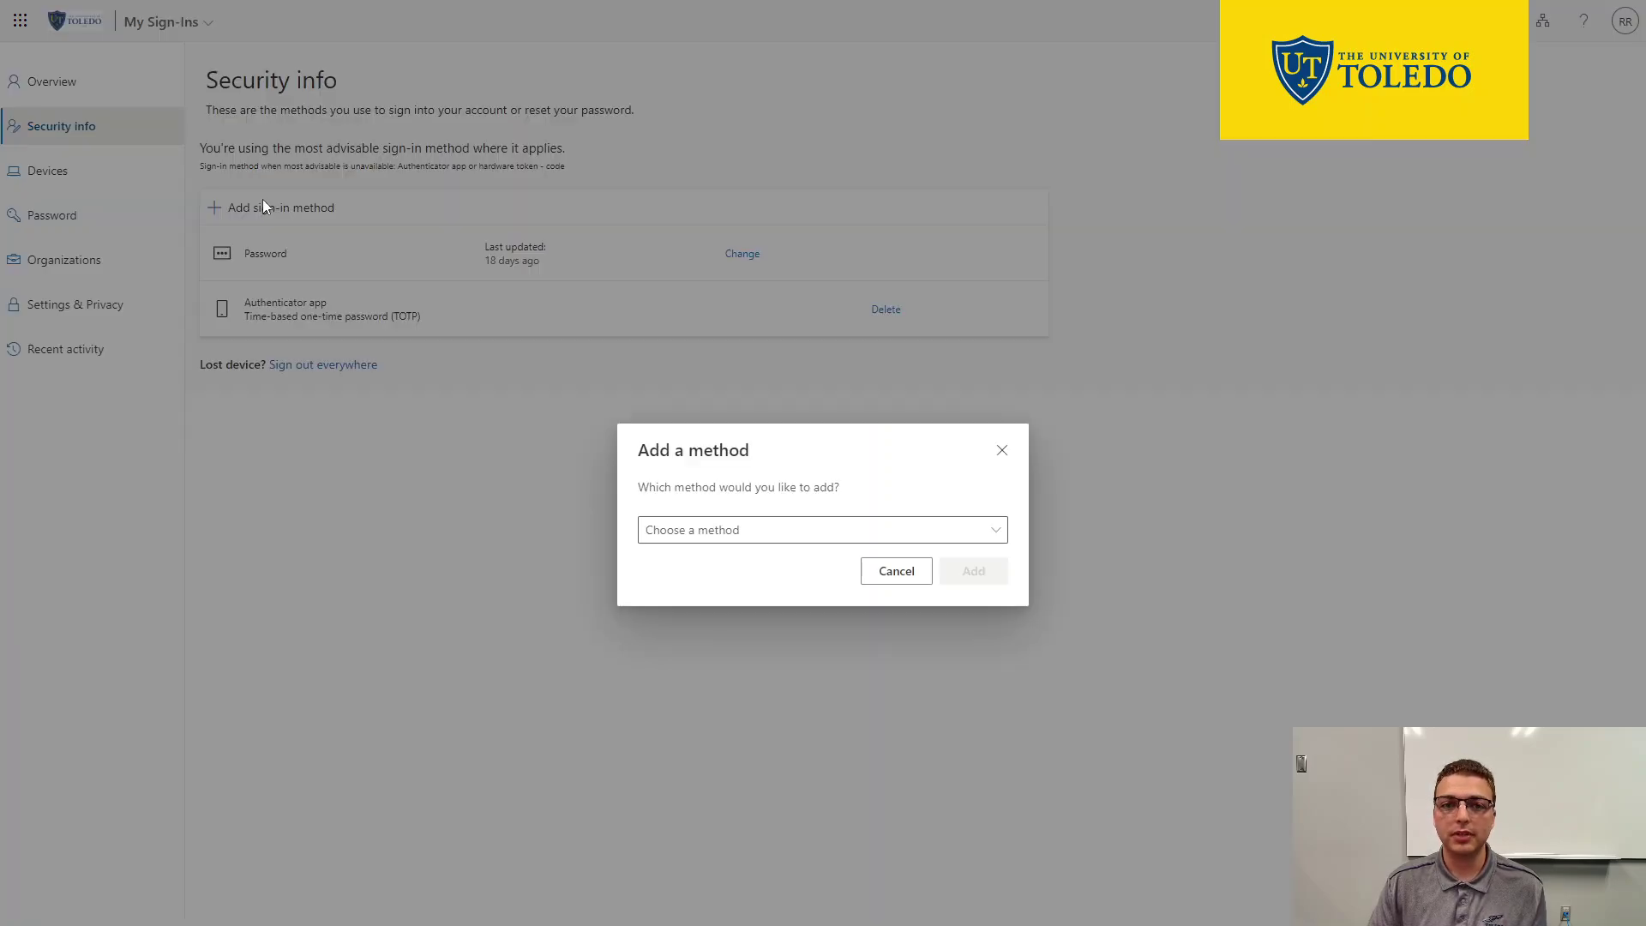
pyautogui.click(958, 528)
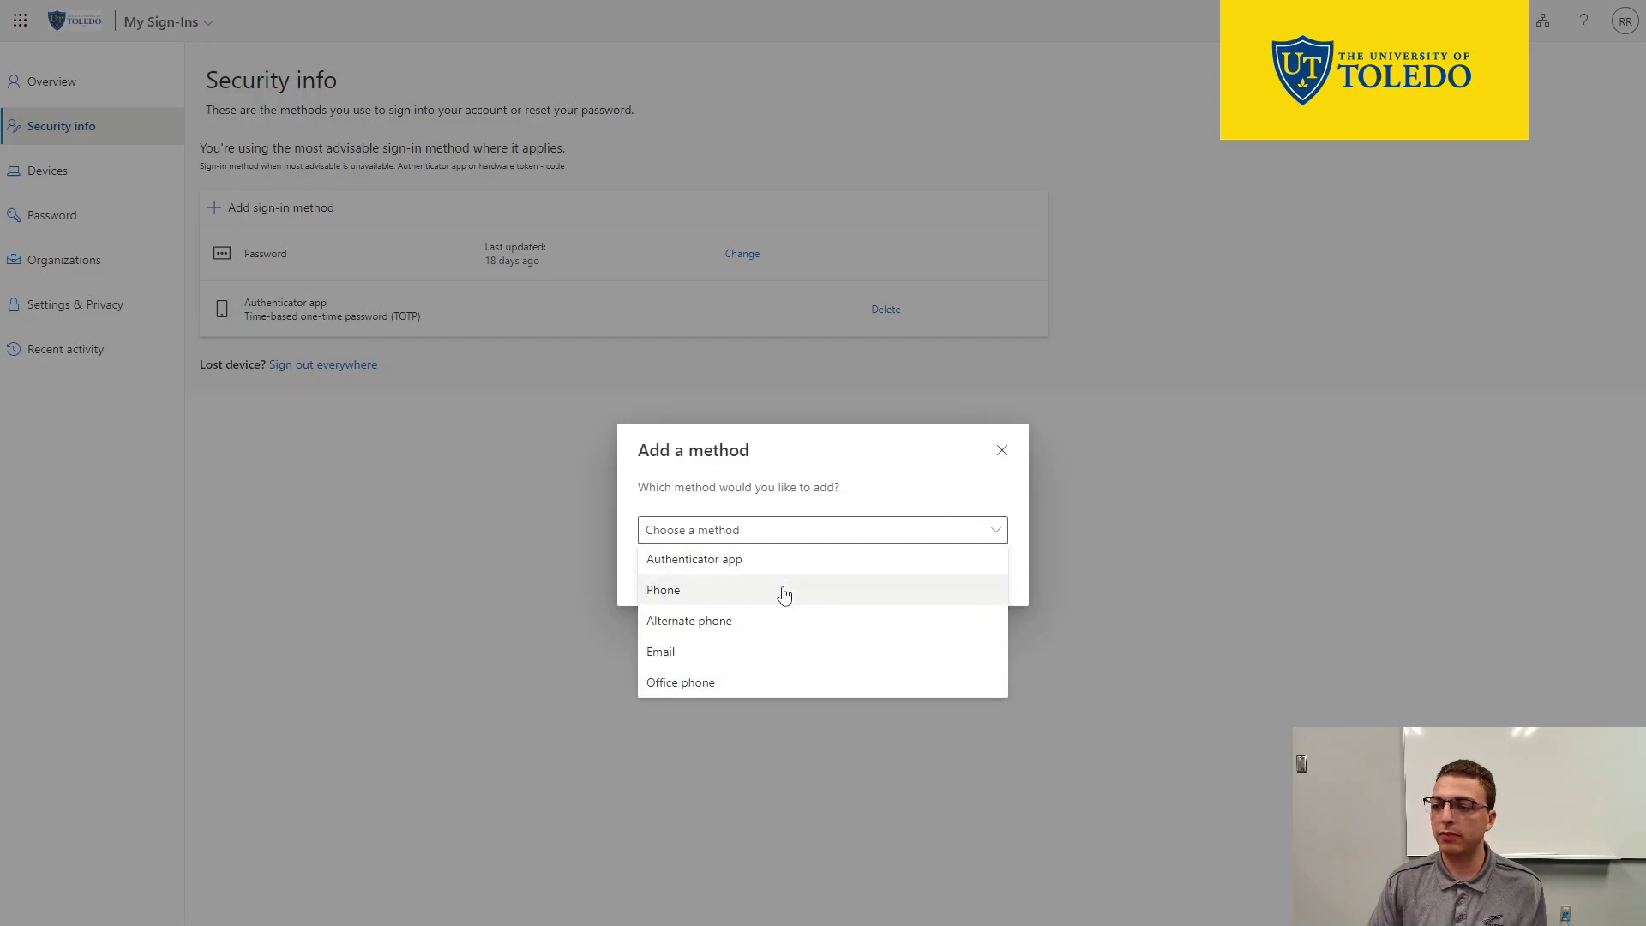
pyautogui.click(783, 591)
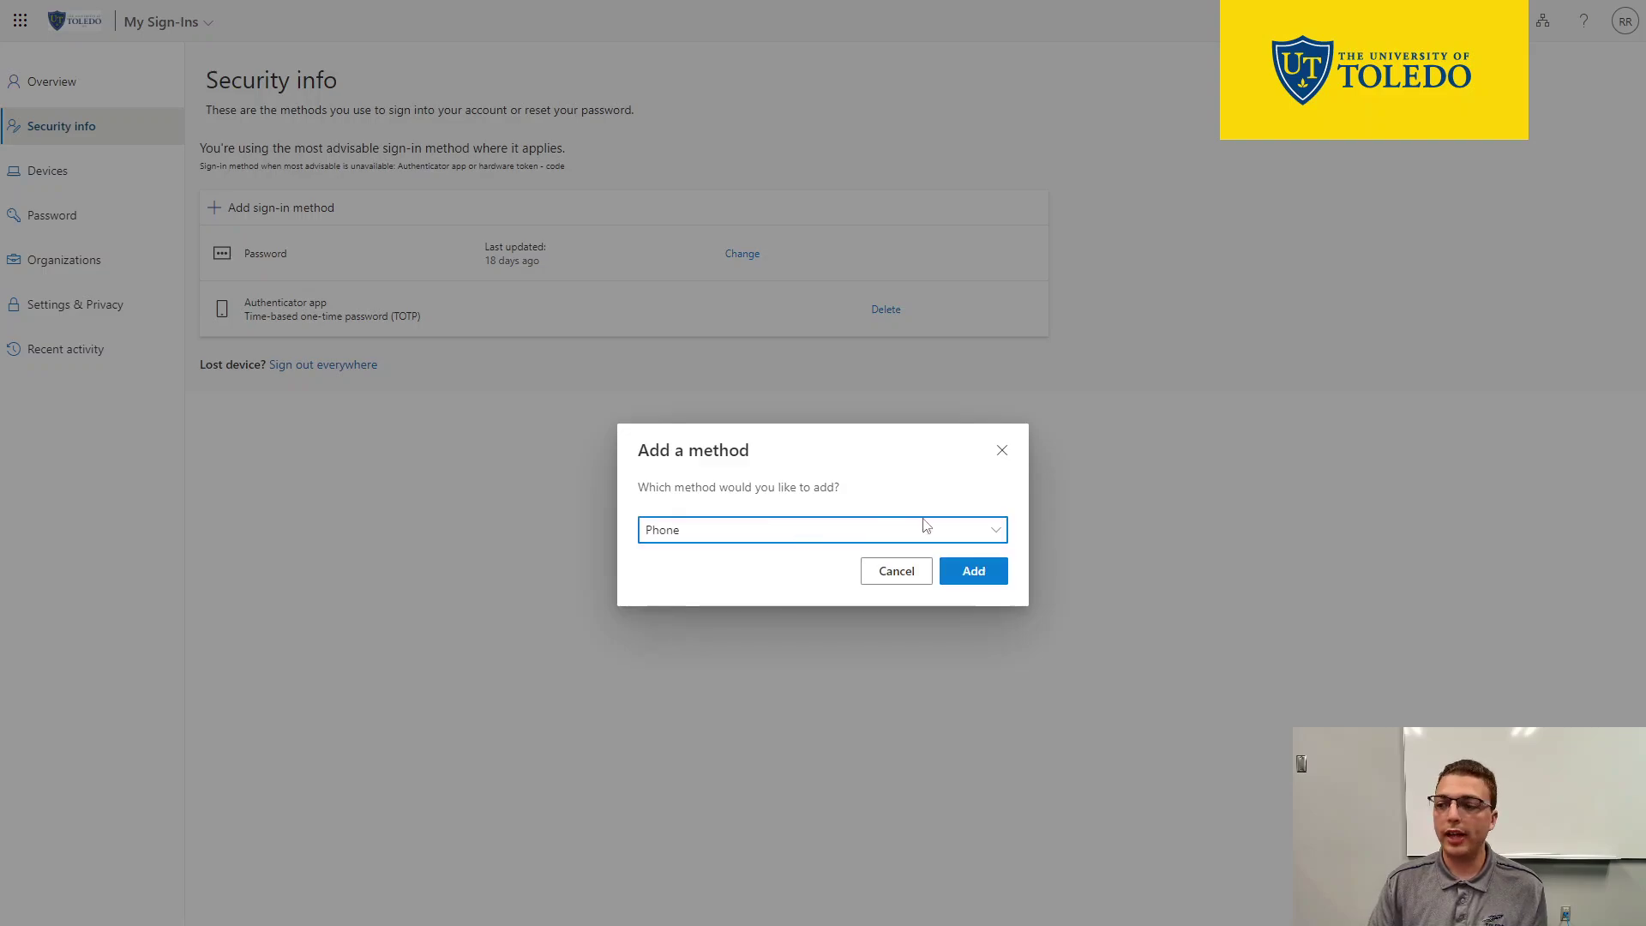
pyautogui.click(973, 583)
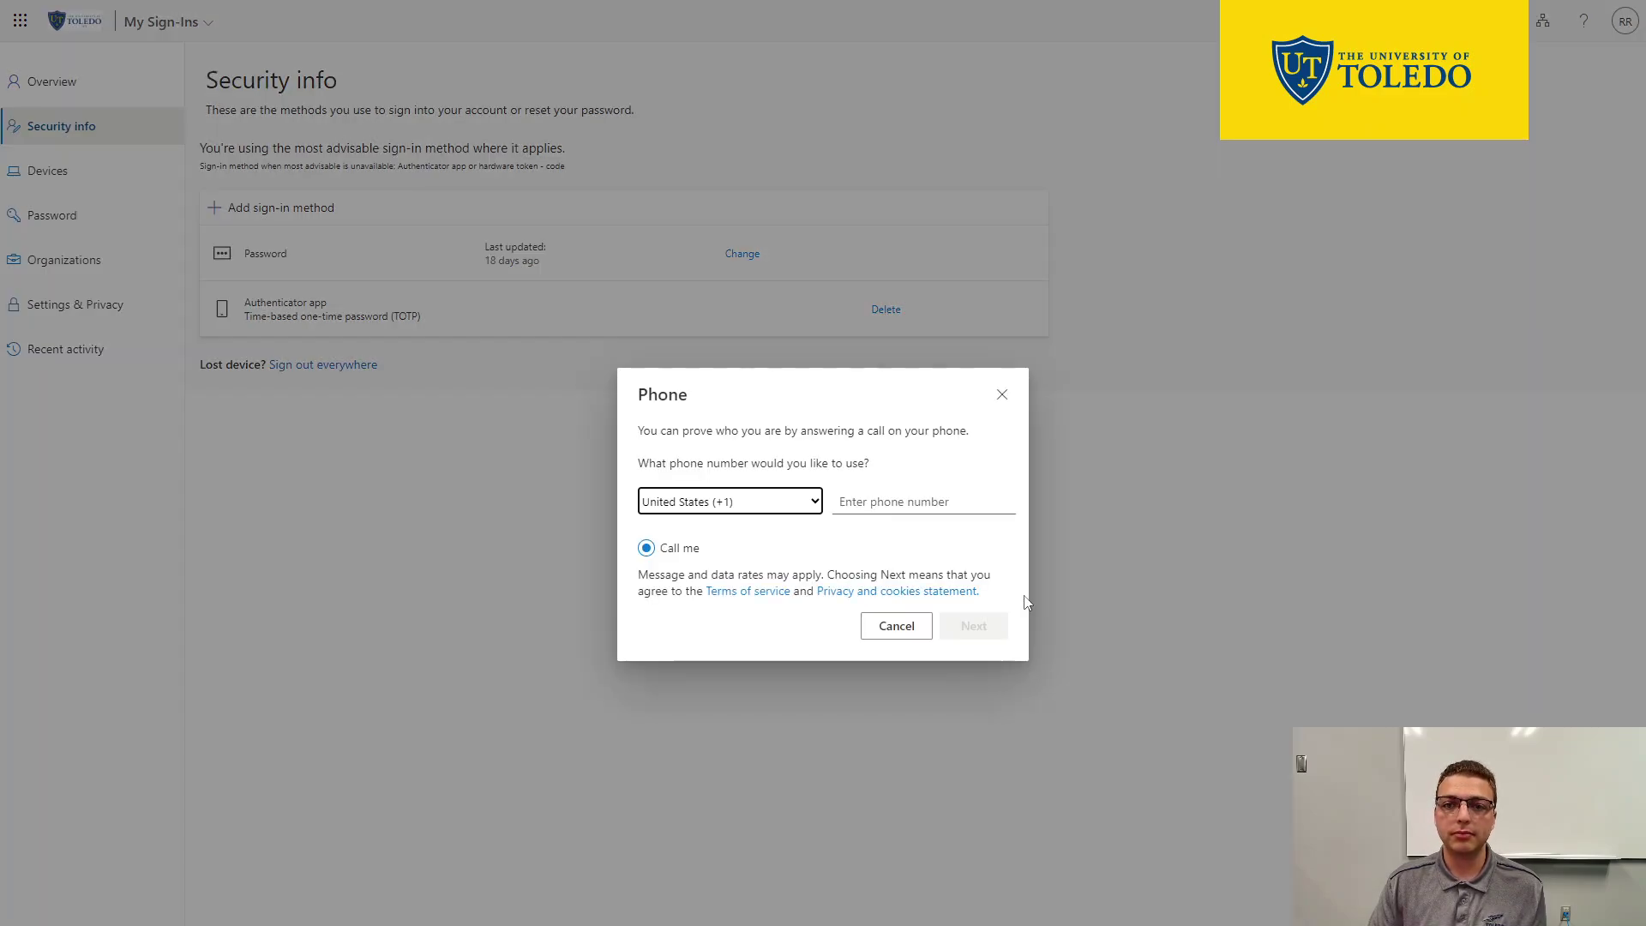
pyautogui.press('Tab')
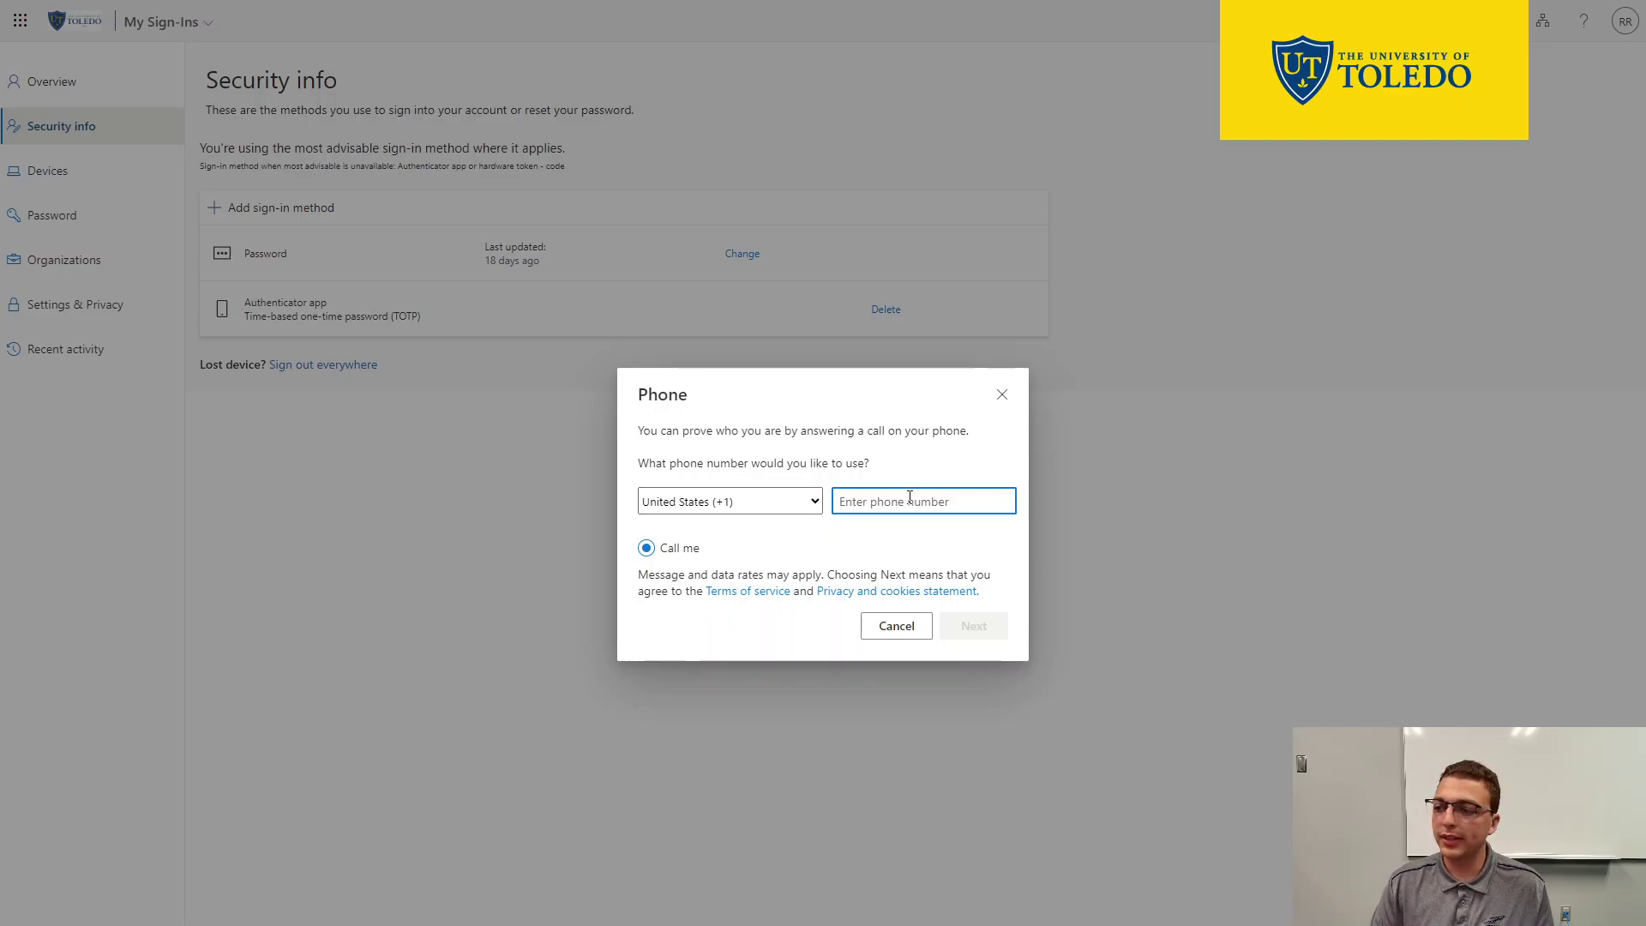
pyautogui.click(901, 538)
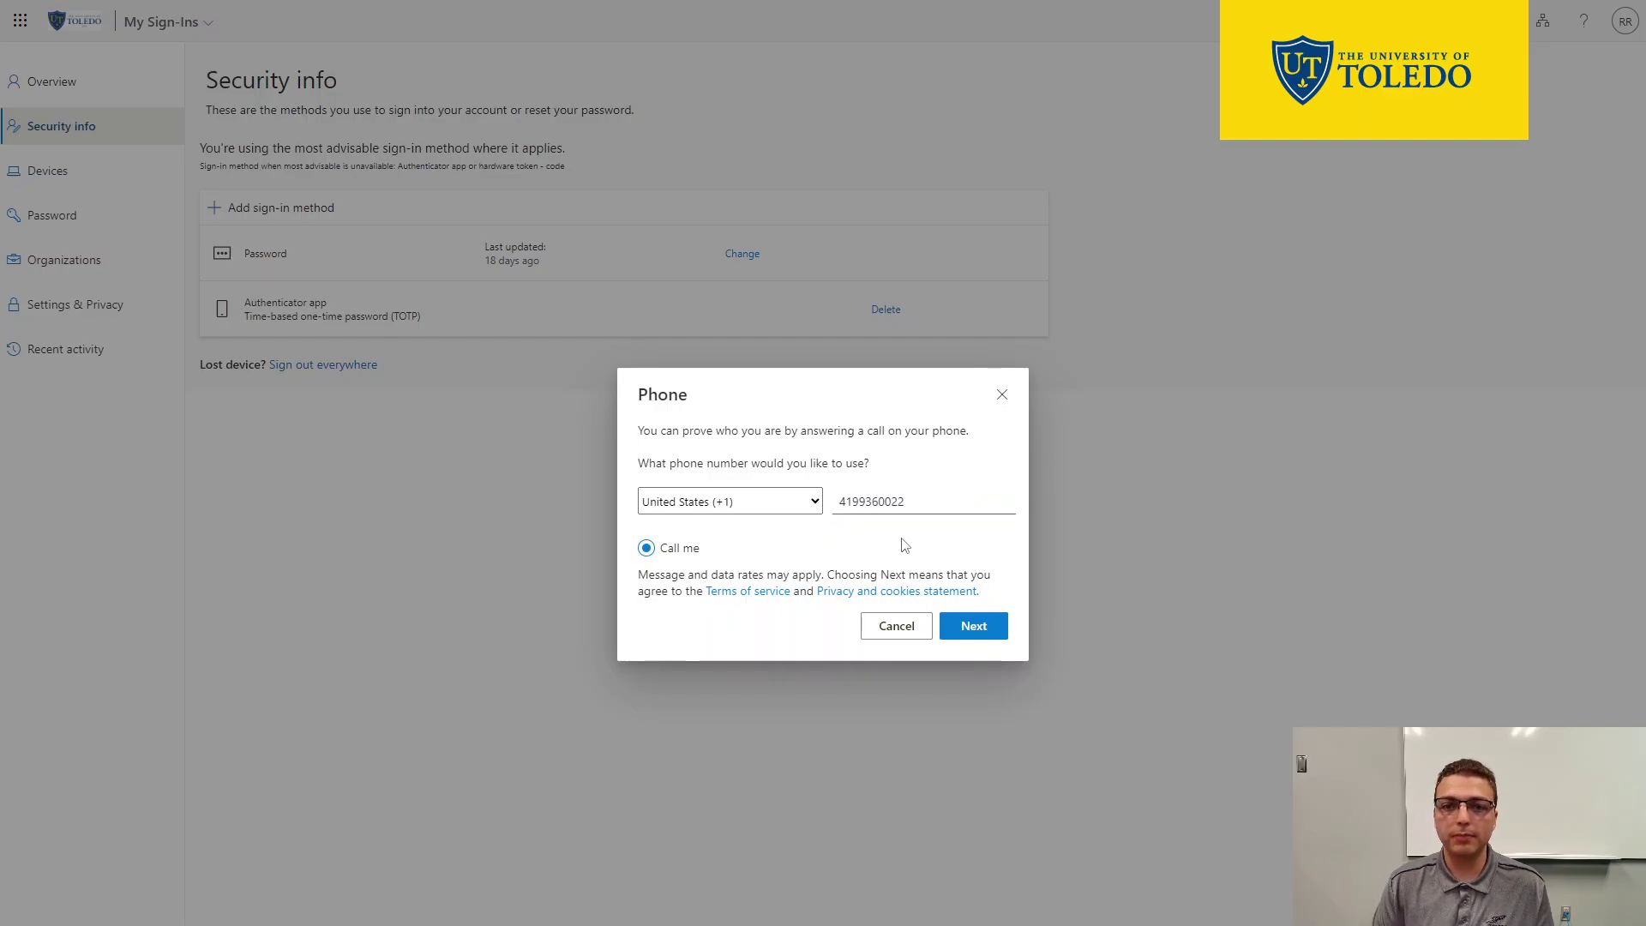
pyautogui.click(986, 636)
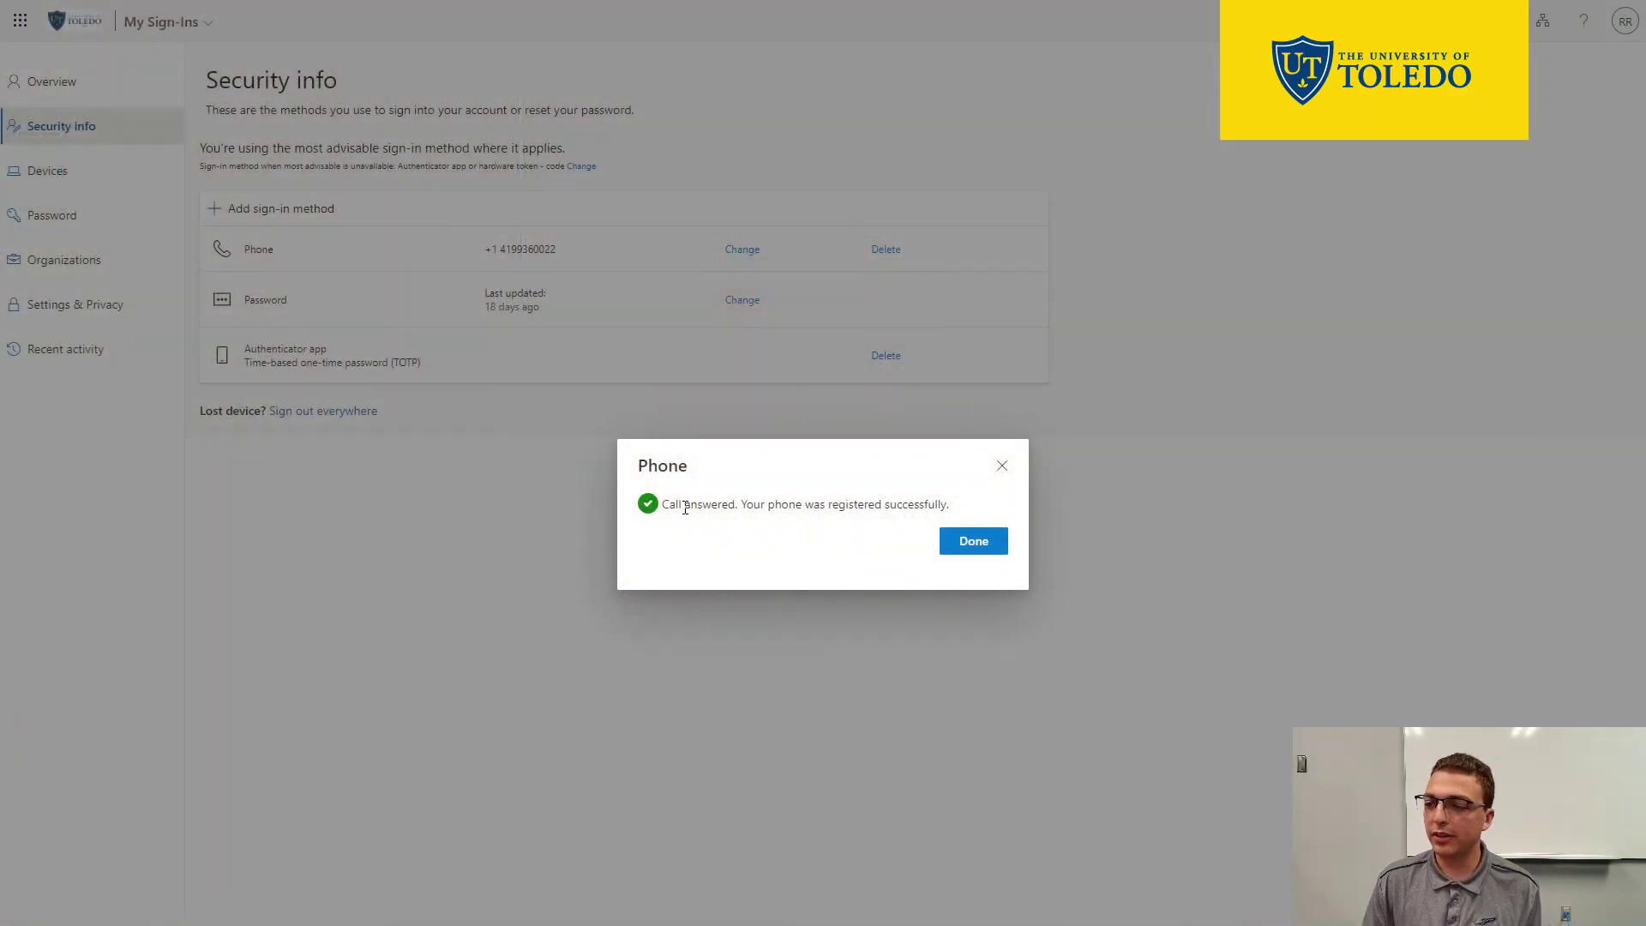
pyautogui.click(974, 542)
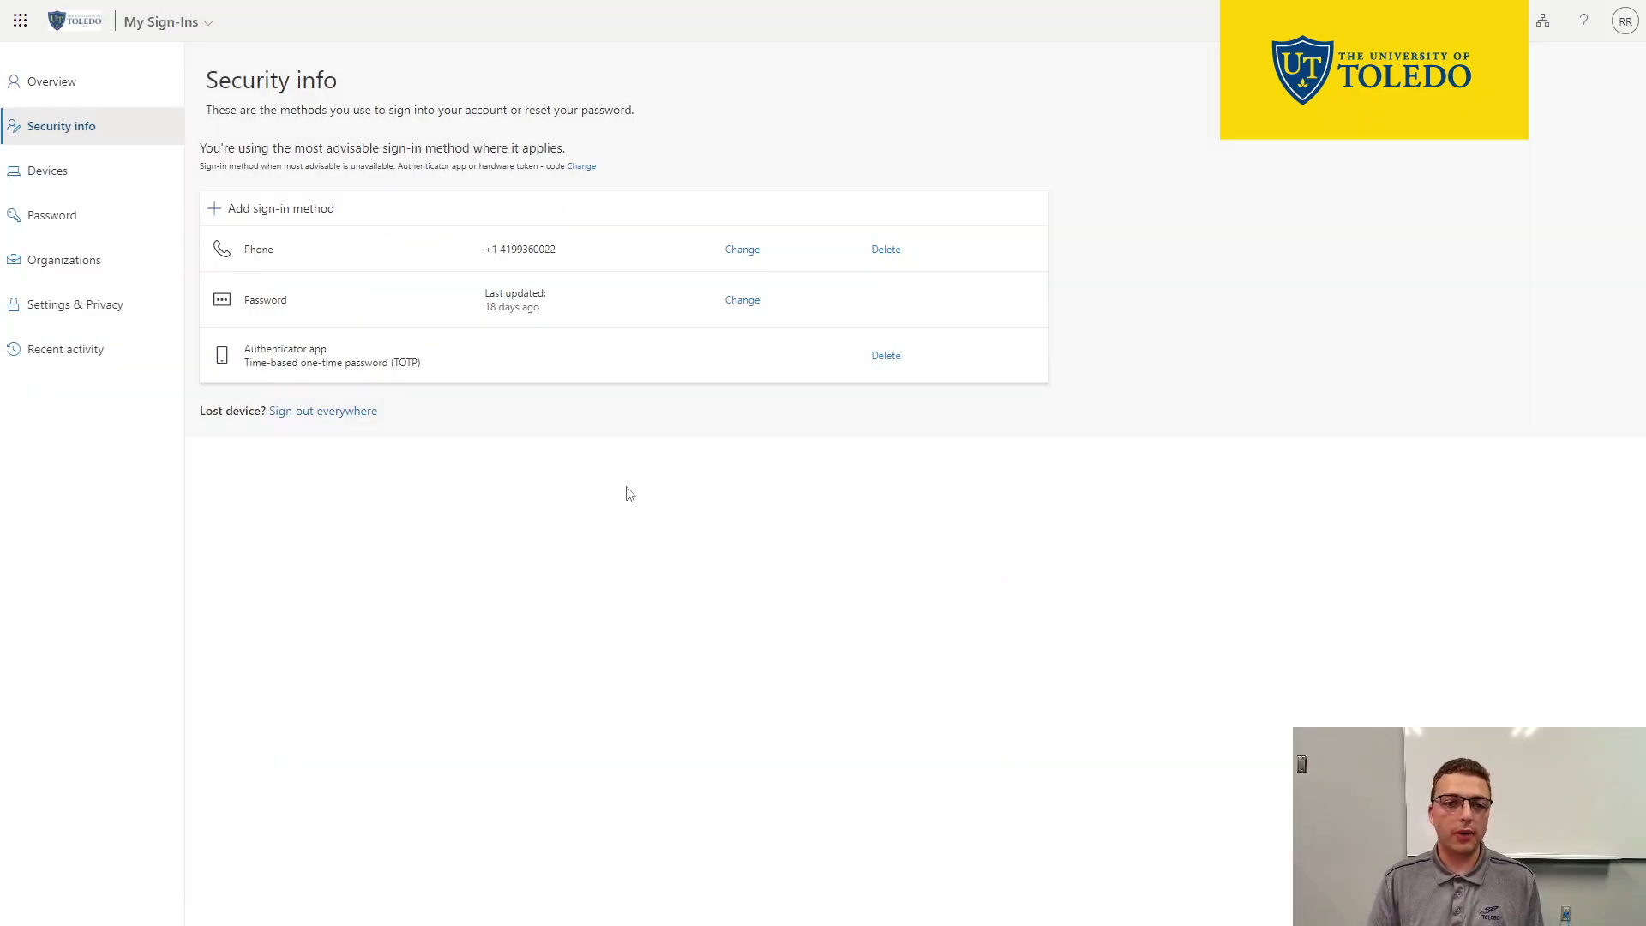